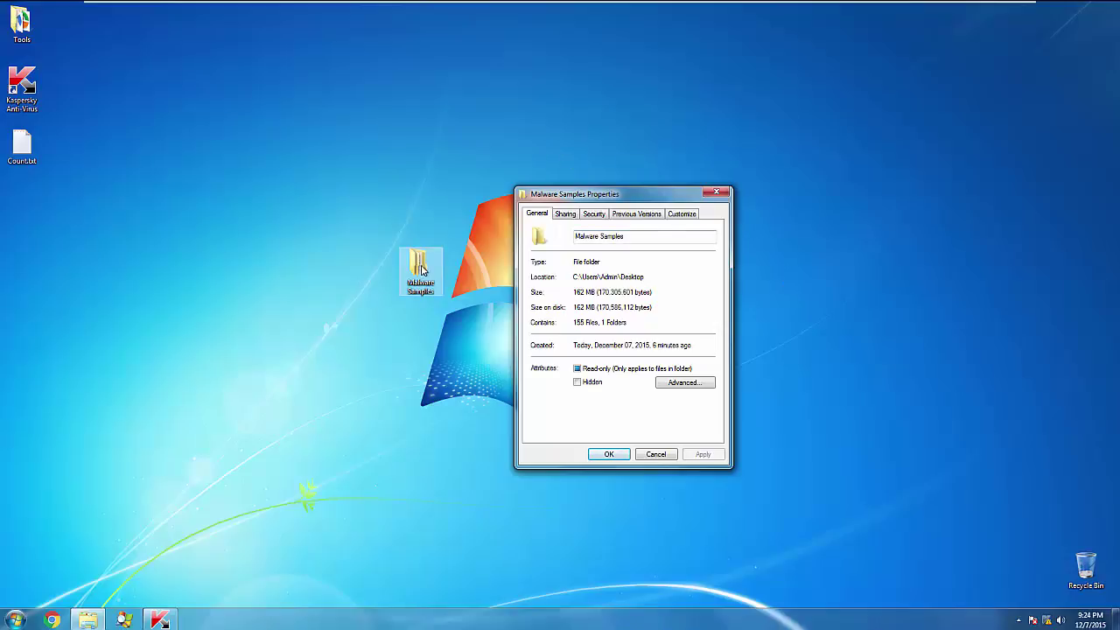
# Note the 155-file count of Malware Samples, close its properties, and bring up the folder's actions.
pyautogui.moveTo(421, 269); pyautogui.dragTo(378, 269)
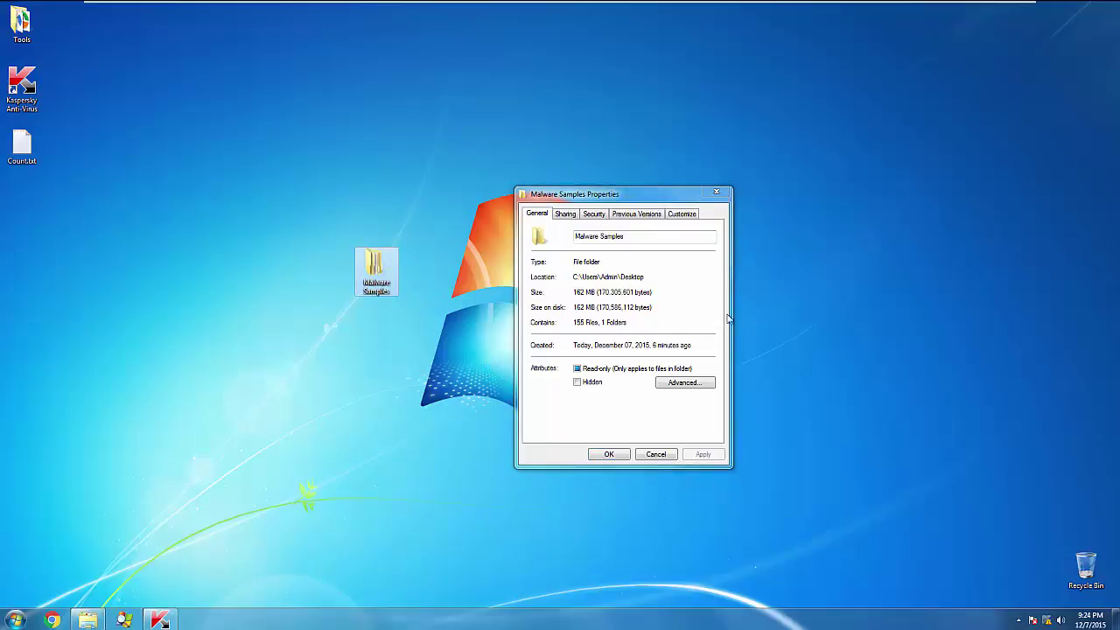
pyautogui.doubleClick(583, 322)
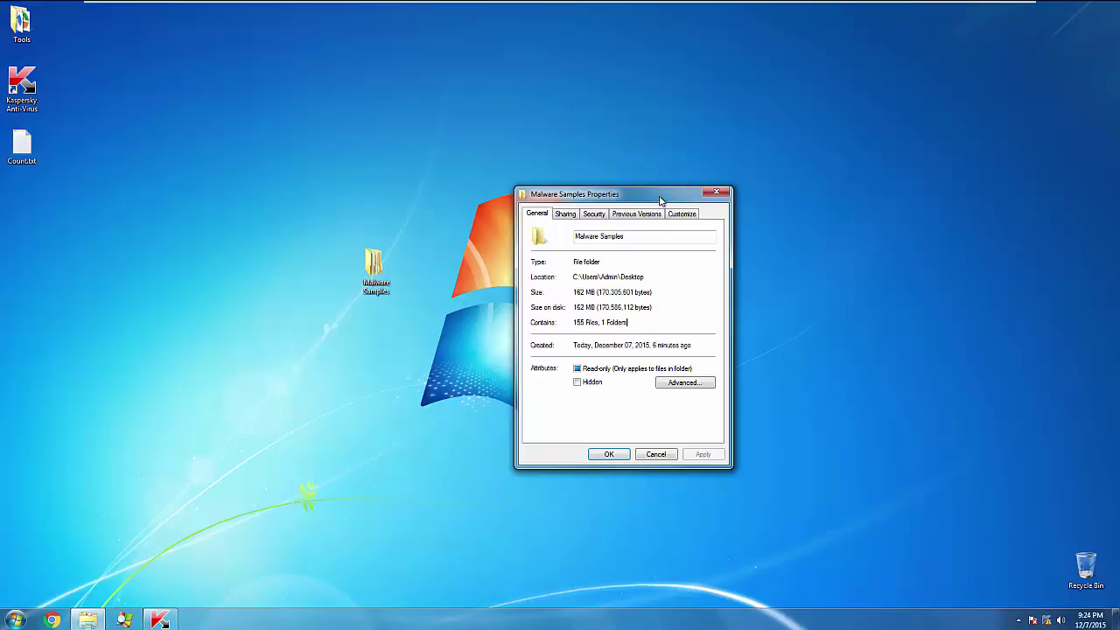
pyautogui.click(716, 192)
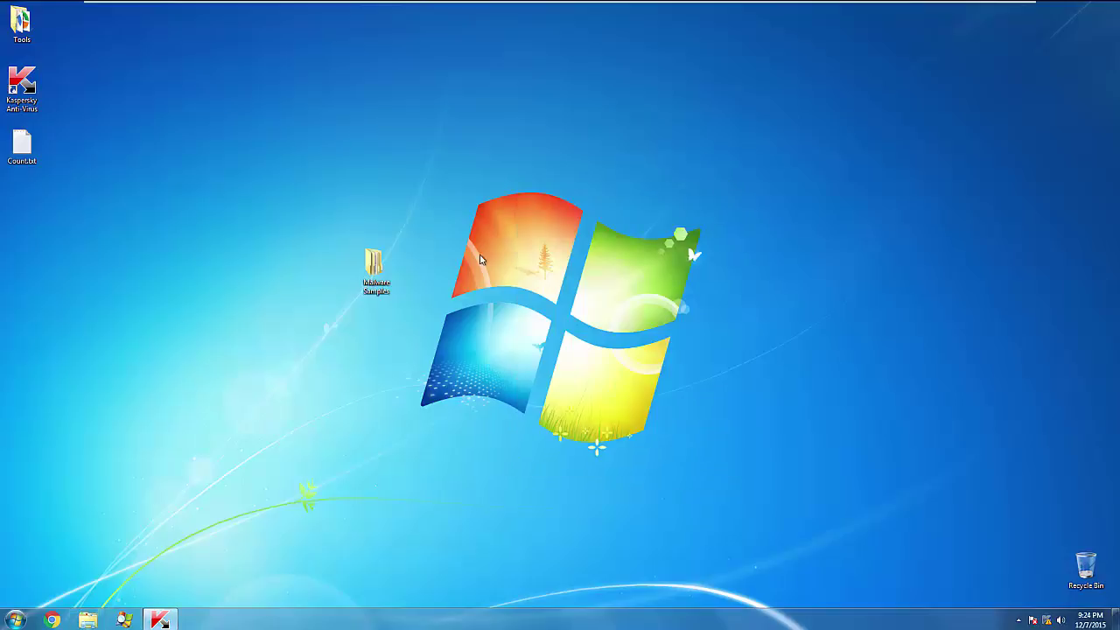
pyautogui.rightClick(389, 255)
# Start a virus scan of Malware Samples and move the Kaspersky scan window aside.
pyautogui.click(425, 277)
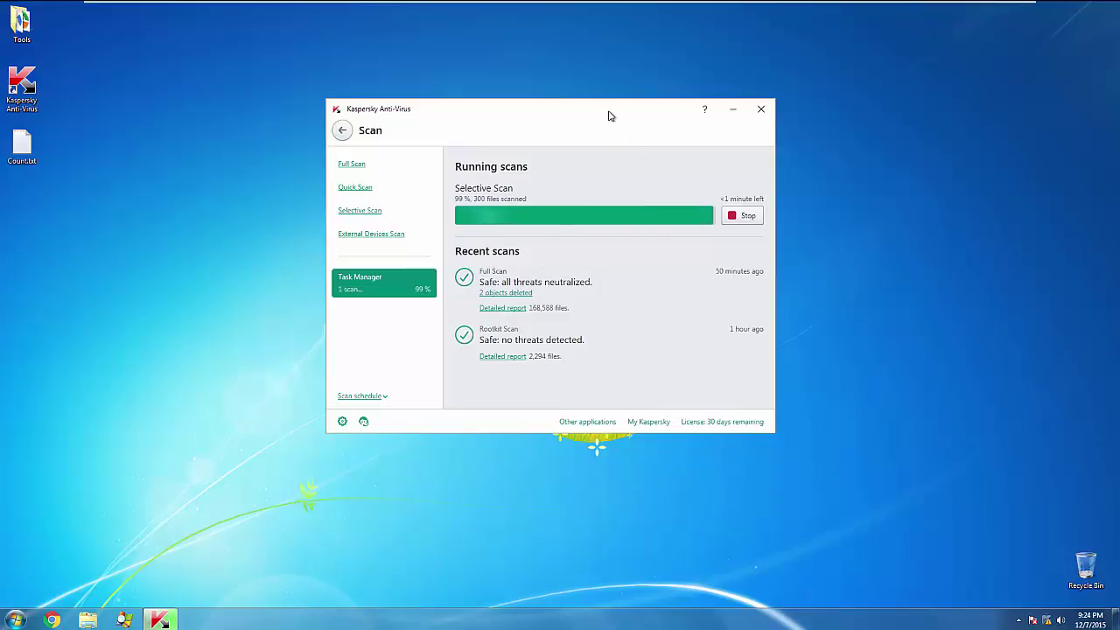
pyautogui.moveTo(607, 113); pyautogui.dragTo(824, 98)
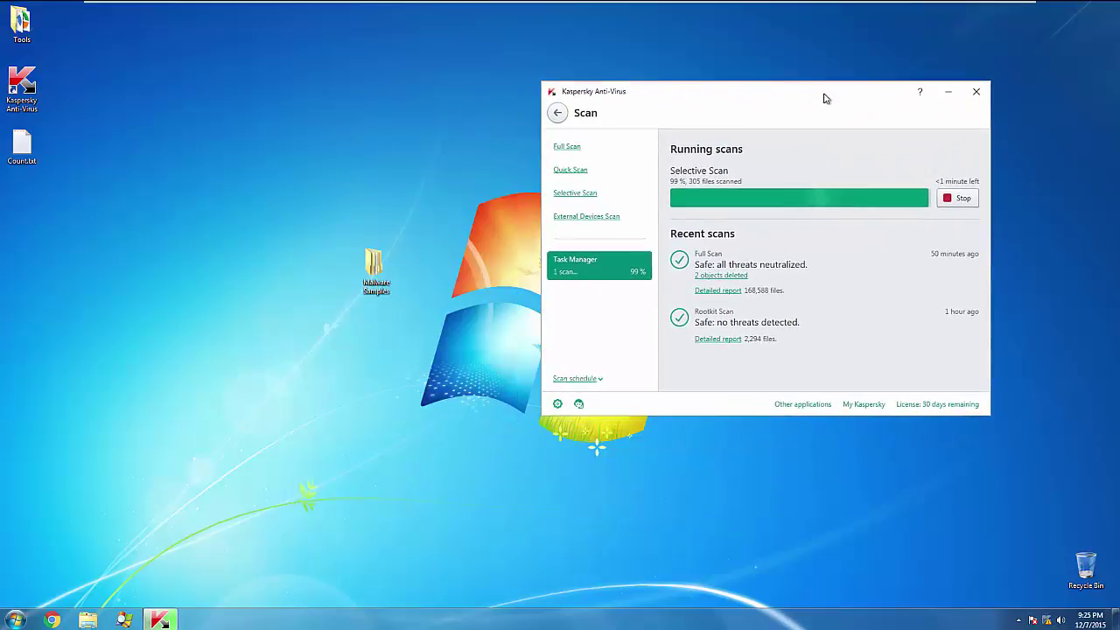
# Open Malware Samples and its inner folder and browse the 152 sample files.
pyautogui.doubleClick(392, 268)
pyautogui.moveTo(621, 98); pyautogui.dragTo(434, 109)
pyautogui.doubleClick(385, 180)
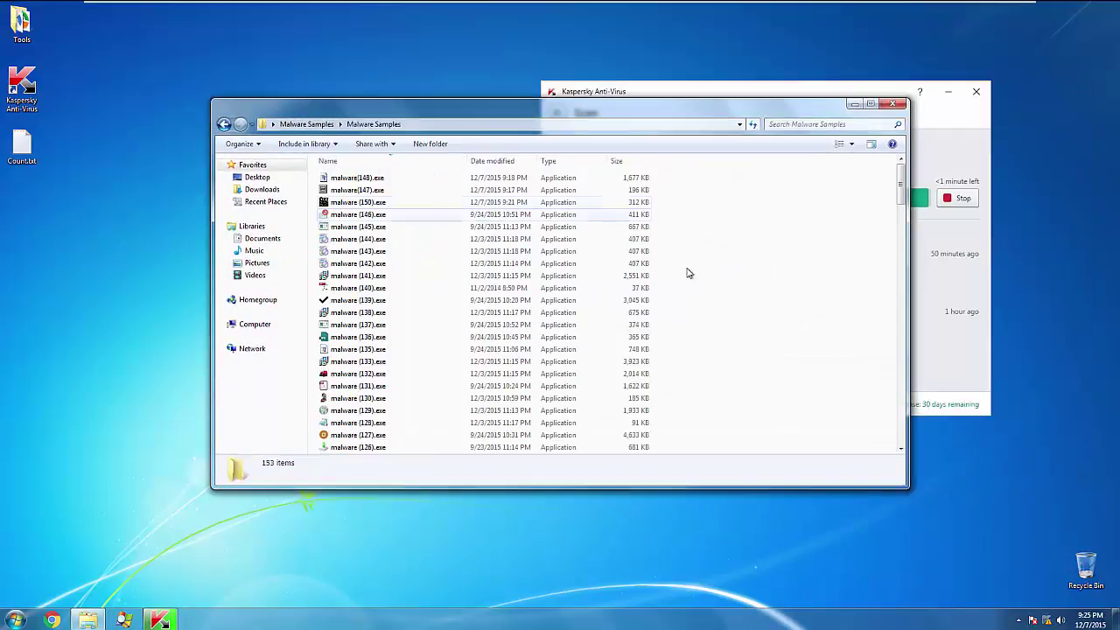
pyautogui.scroll(-20, 733, 280)
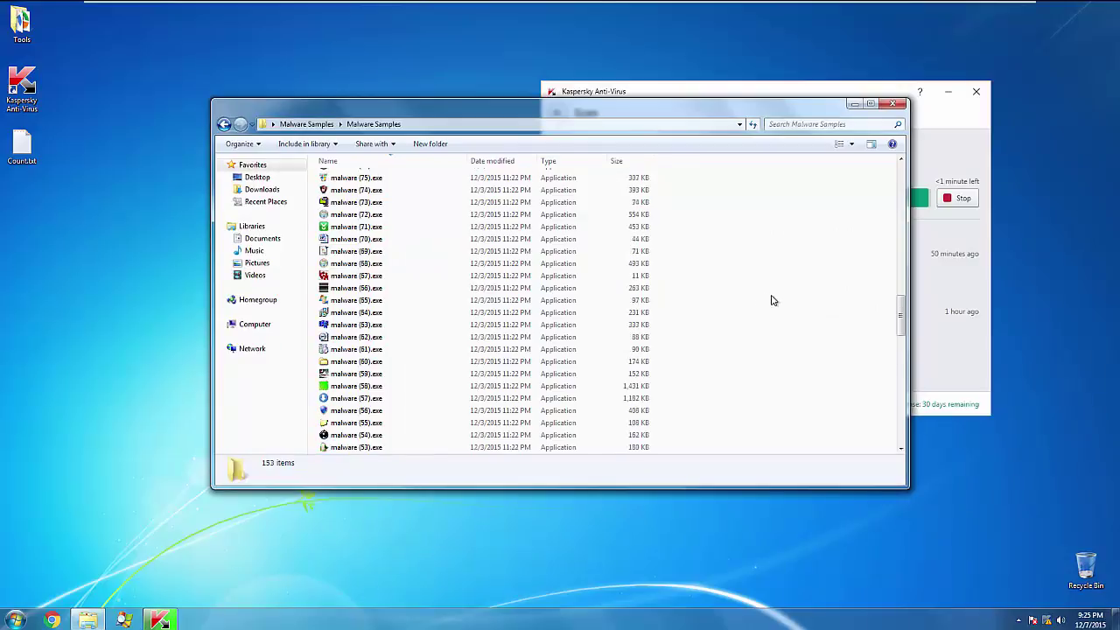
pyautogui.scroll(-8, 797, 306)
pyautogui.scroll(20, 798, 306)
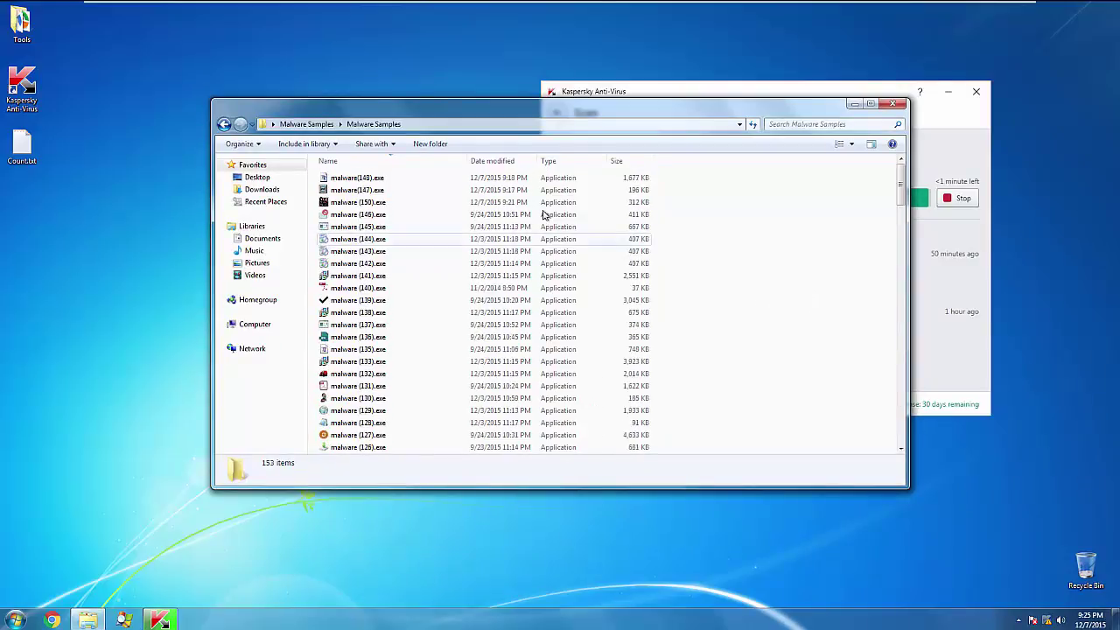
pyautogui.moveTo(900, 194); pyautogui.dragTo(864, 444)
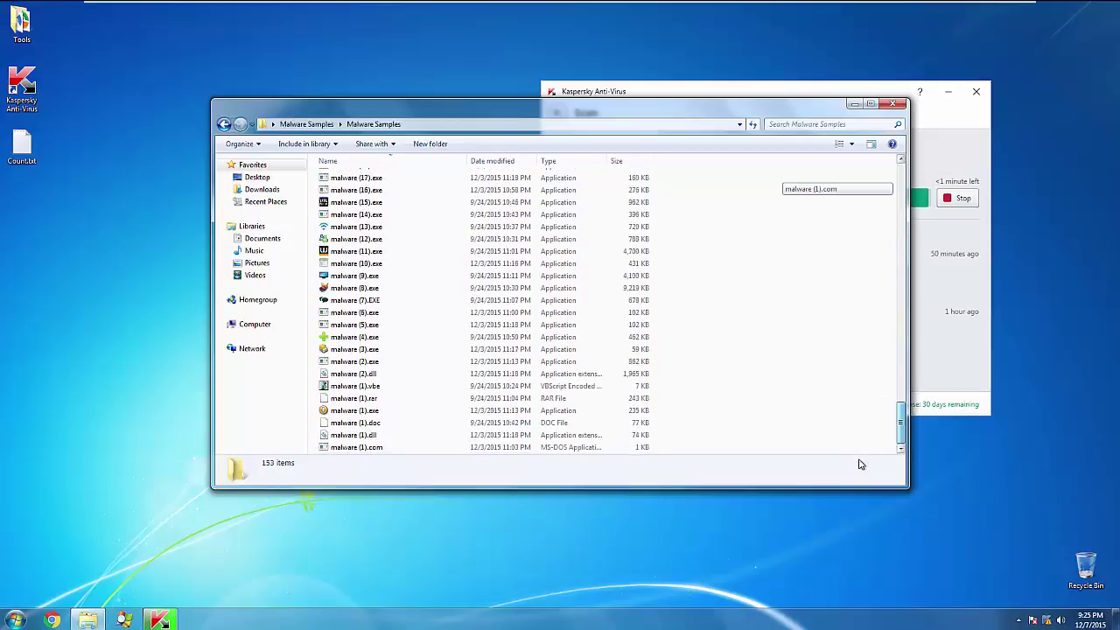
pyautogui.moveTo(860, 461); pyautogui.dragTo(900, 171)
# Check the recorded count in Count.txt and return to the folder listing while the scan finishes.
pyautogui.click(816, 91)
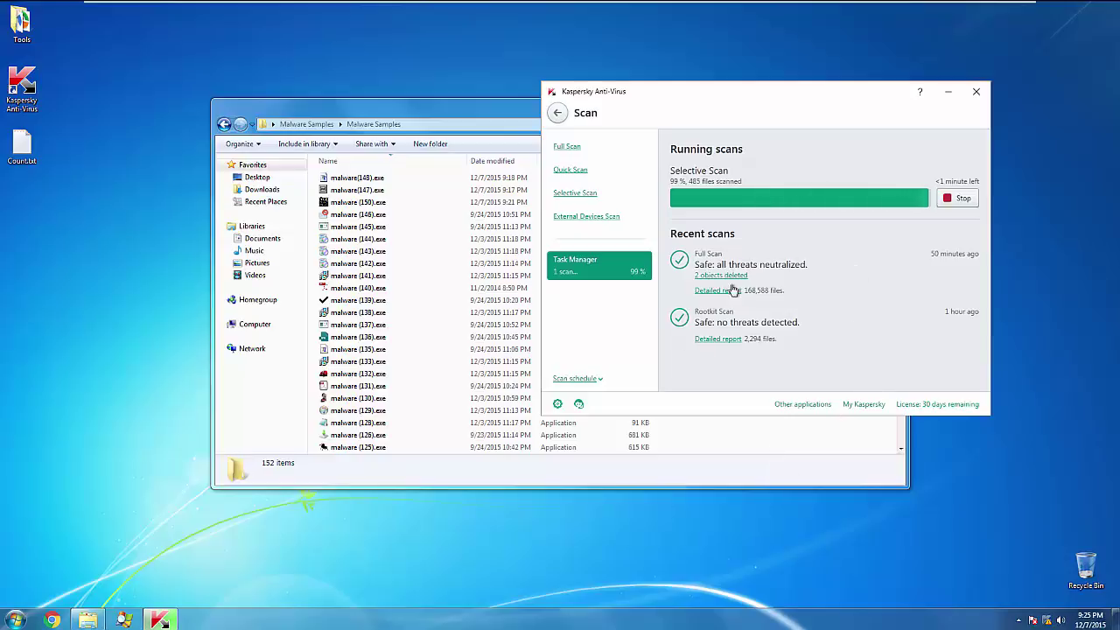
pyautogui.doubleClick(22, 147)
pyautogui.click(1061, 61)
pyautogui.click(677, 429)
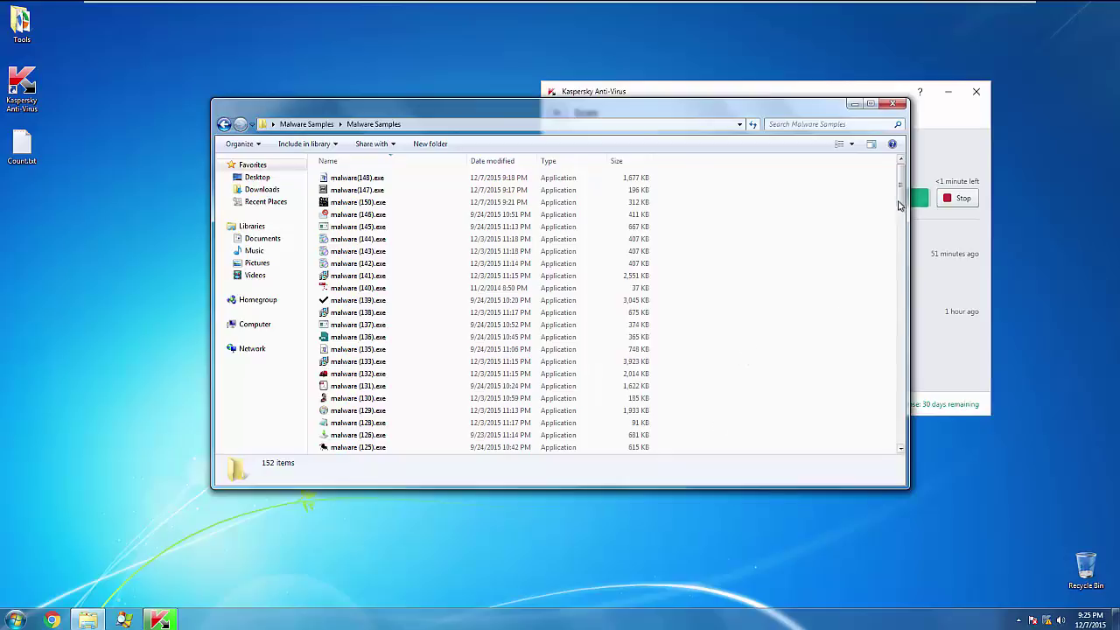
pyautogui.moveTo(900, 205); pyautogui.dragTo(868, 446)
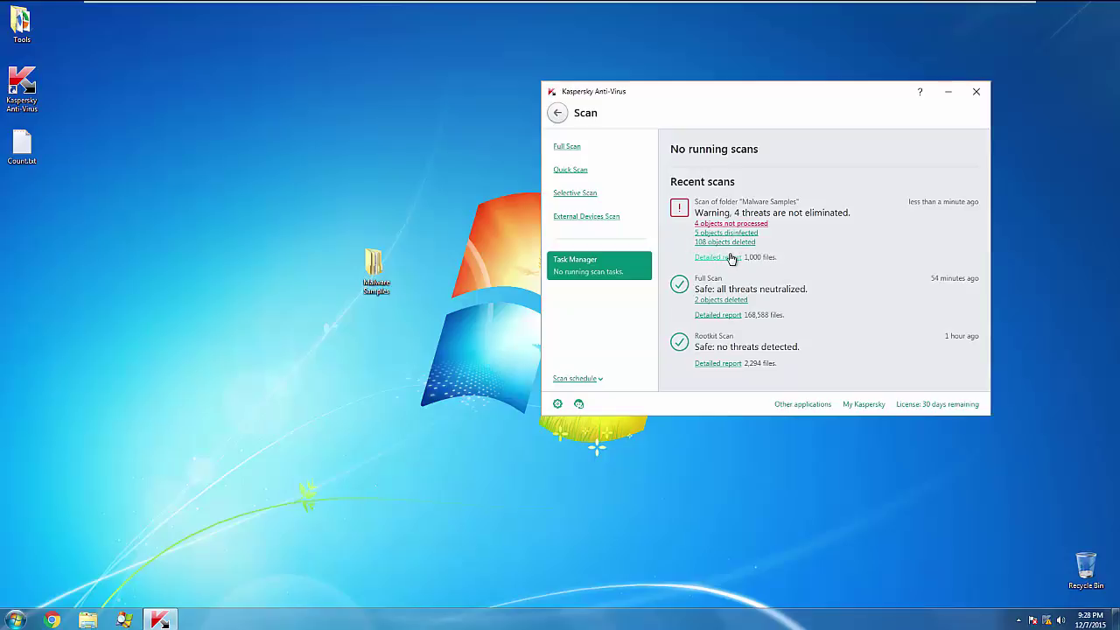
# Review the scan report (115 detected, 104 neutralized, 4 not fixed) and list the unprocessed threats.
pyautogui.click(705, 257)
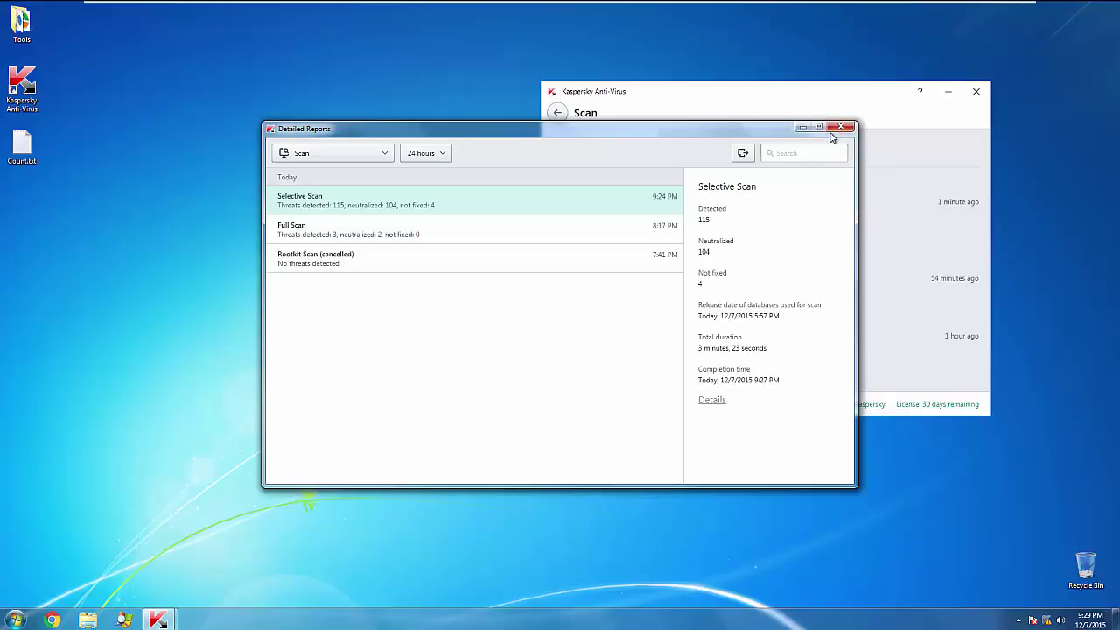
pyautogui.click(835, 133)
pyautogui.click(840, 129)
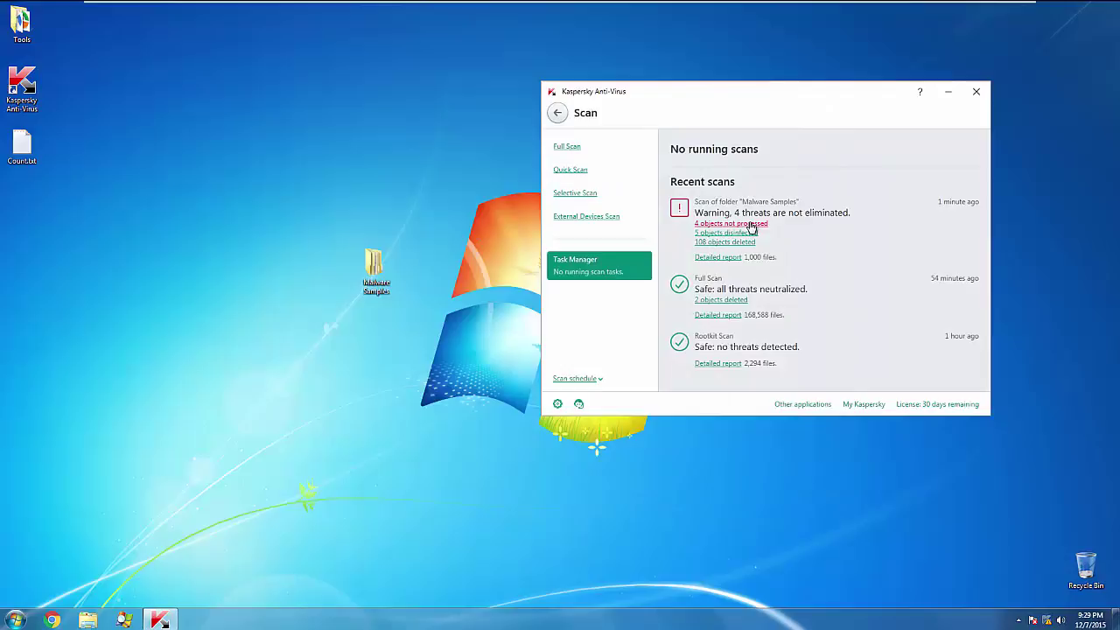
pyautogui.click(750, 226)
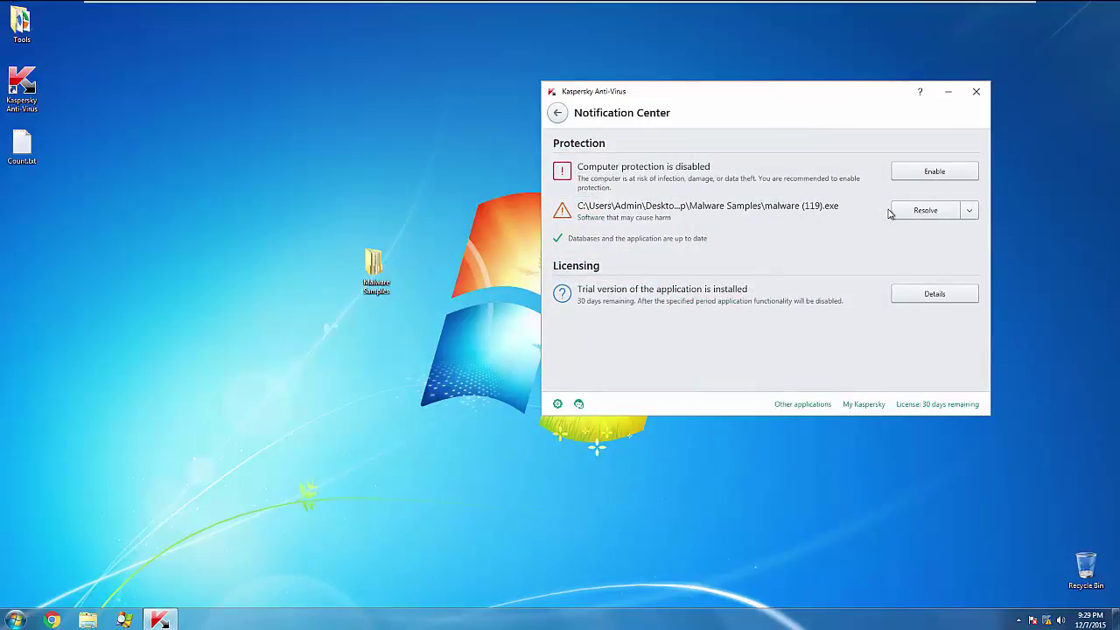
# Delete malware (119).exe and all packed objects of its type, then return to the scan overview.
pyautogui.click(968, 212)
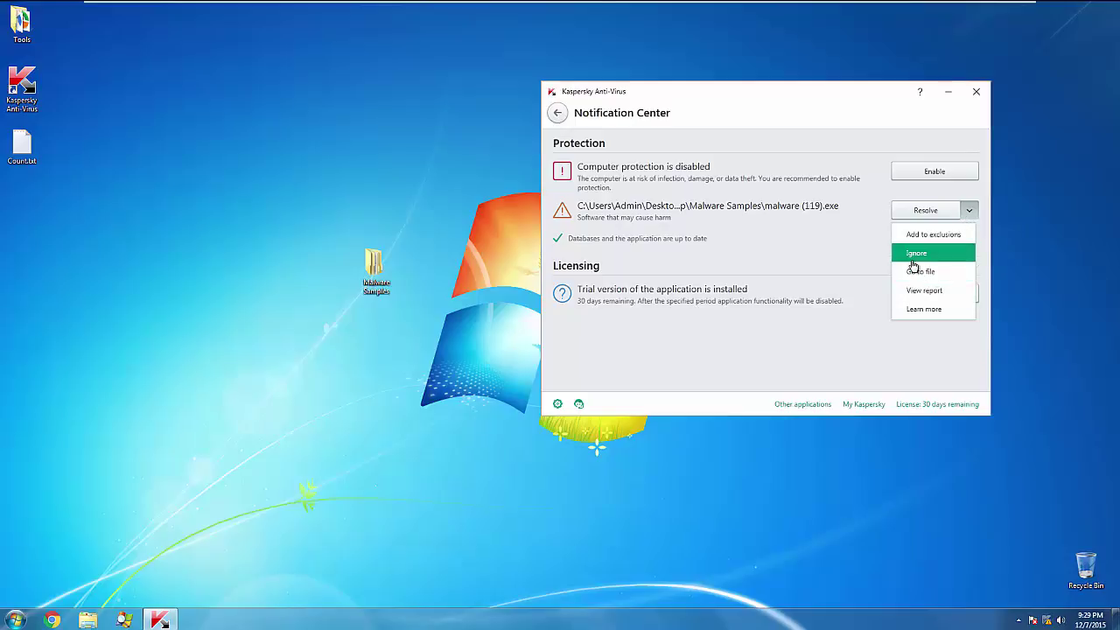
pyautogui.click(905, 212)
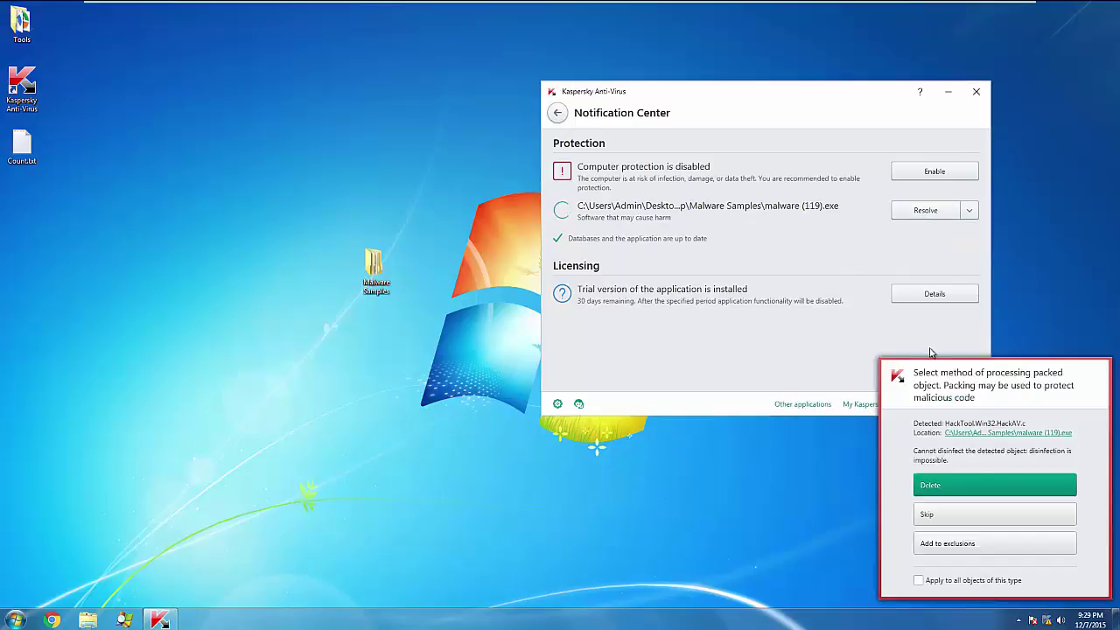
pyautogui.click(918, 580)
pyautogui.click(953, 486)
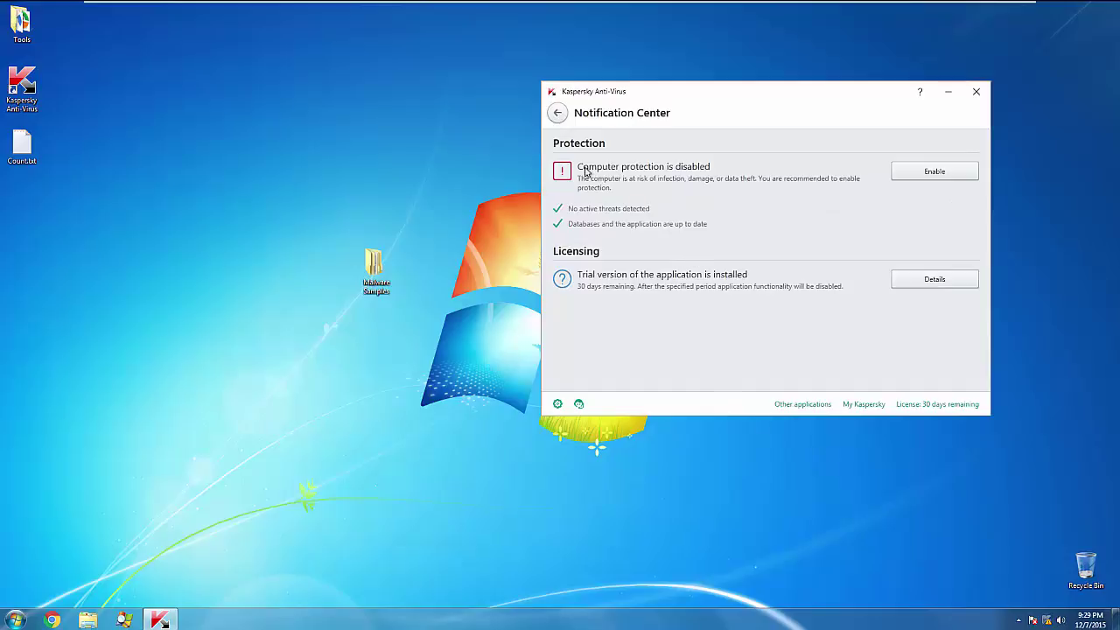
pyautogui.click(557, 114)
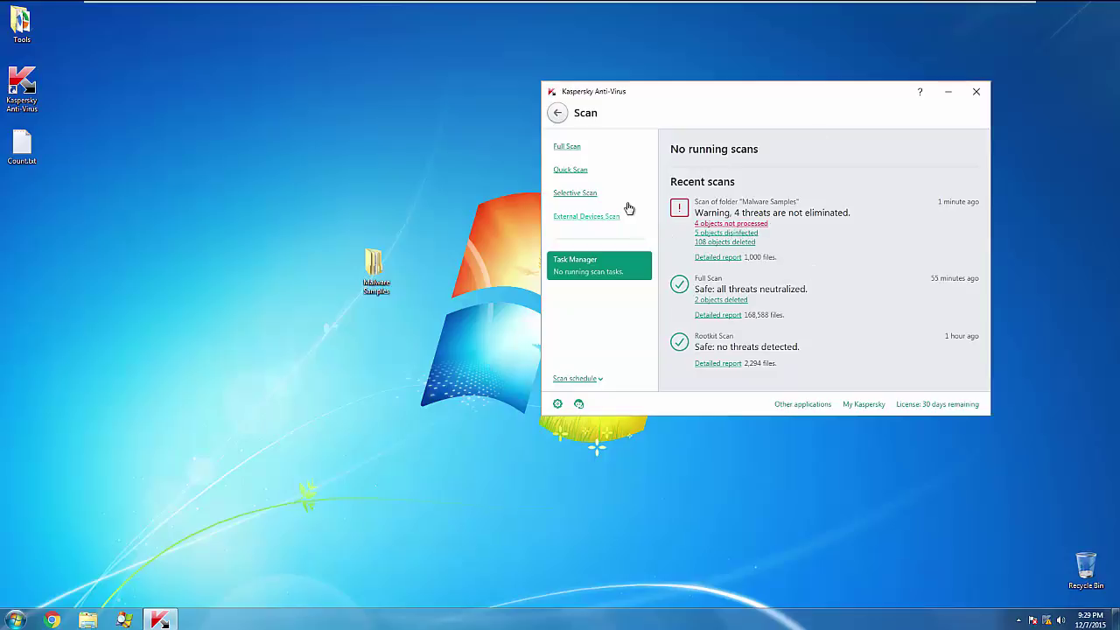
# Compare the folder's current 55 files against the original 155 recorded in Count.txt.
pyautogui.rightClick(366, 257)
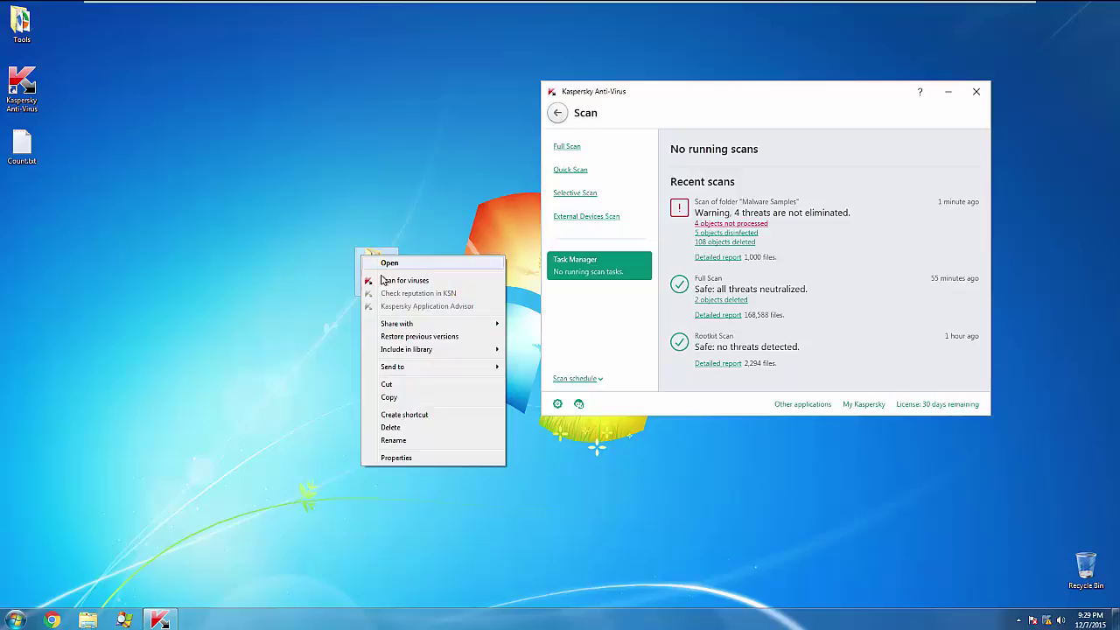
pyautogui.click(388, 457)
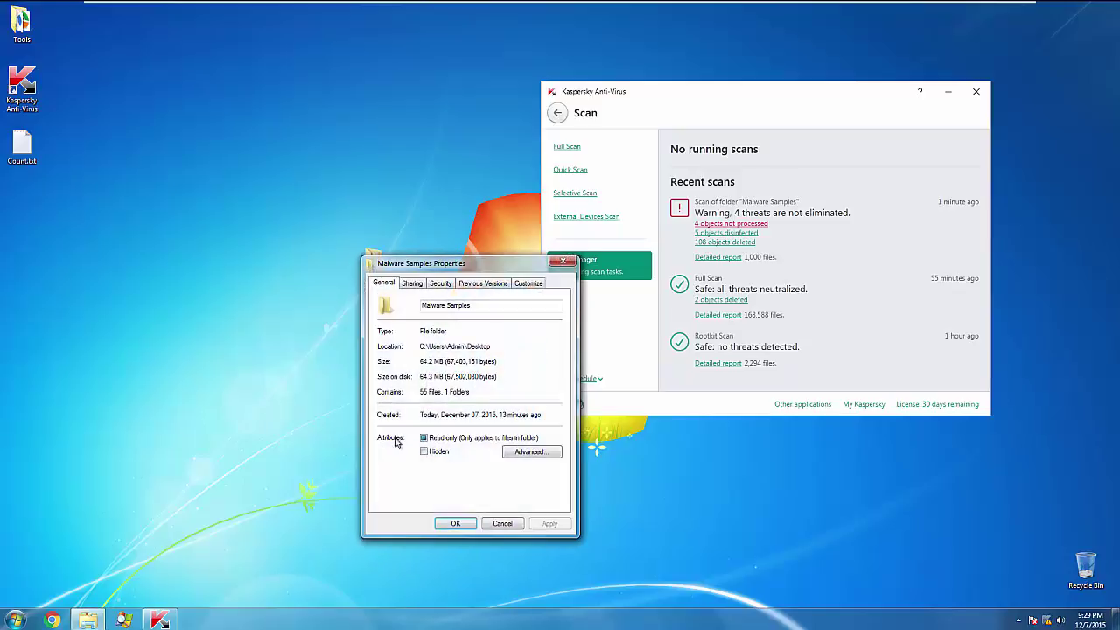
pyautogui.doubleClick(2, 146)
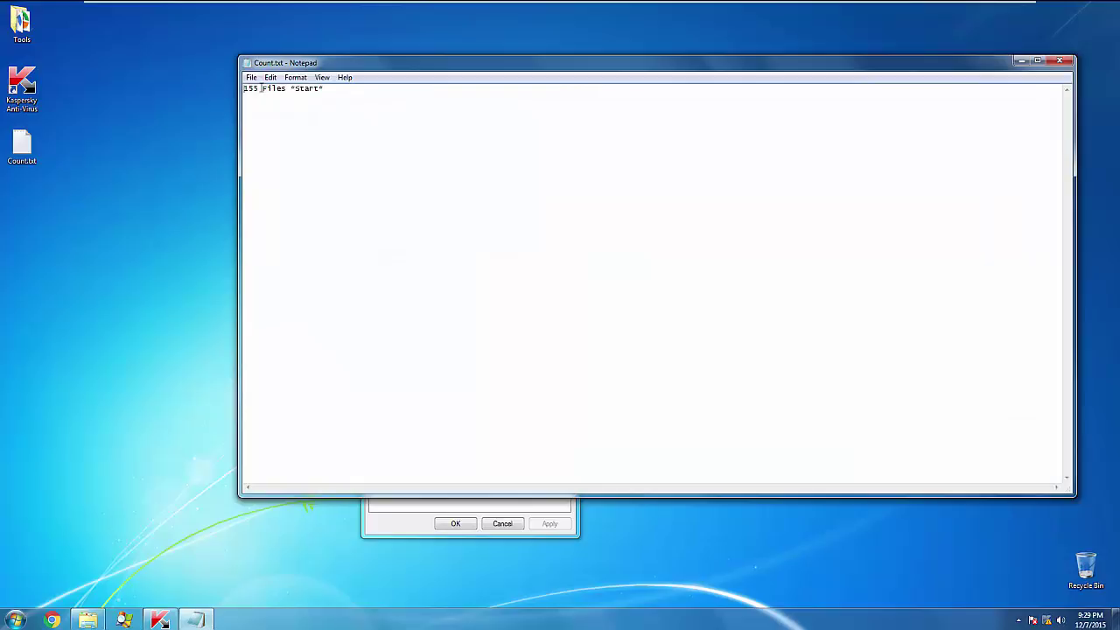
pyautogui.moveTo(262, 89); pyautogui.dragTo(241, 88)
pyautogui.click(1060, 61)
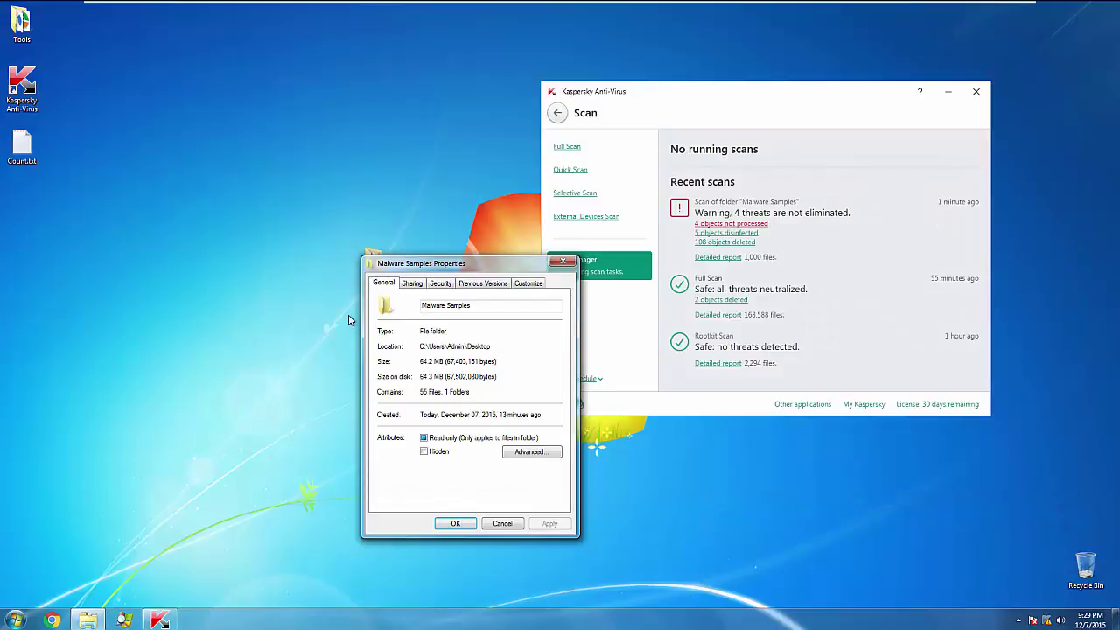
# Launch calc.exe and compute (155 - 55) / 155 to get the 0.645 detection ratio.
pyautogui.press('super+r')
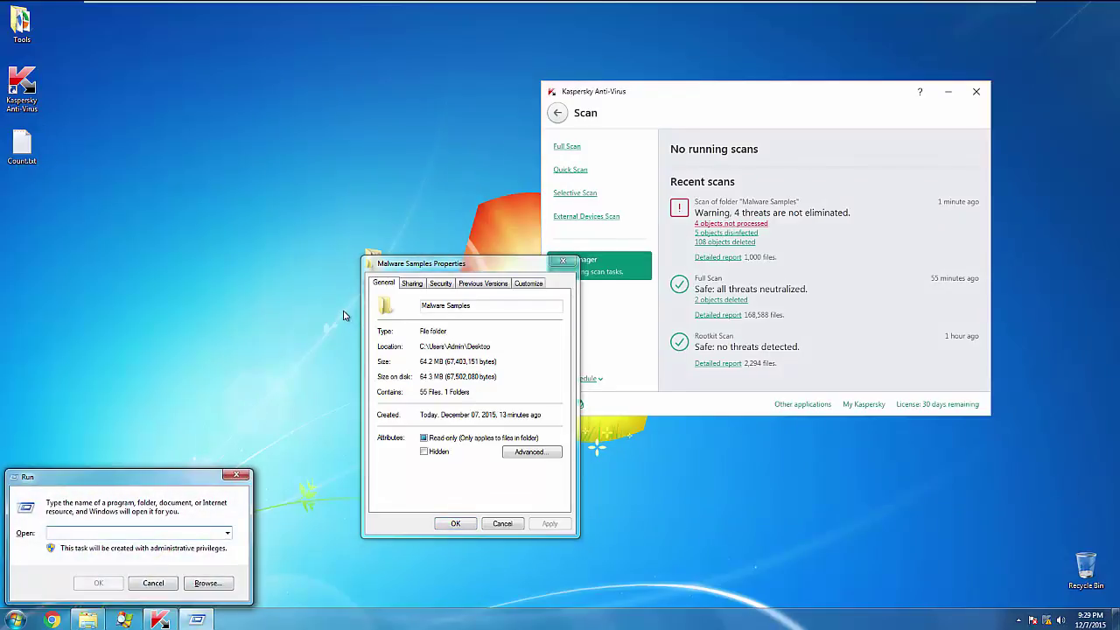
pyautogui.write('calc')
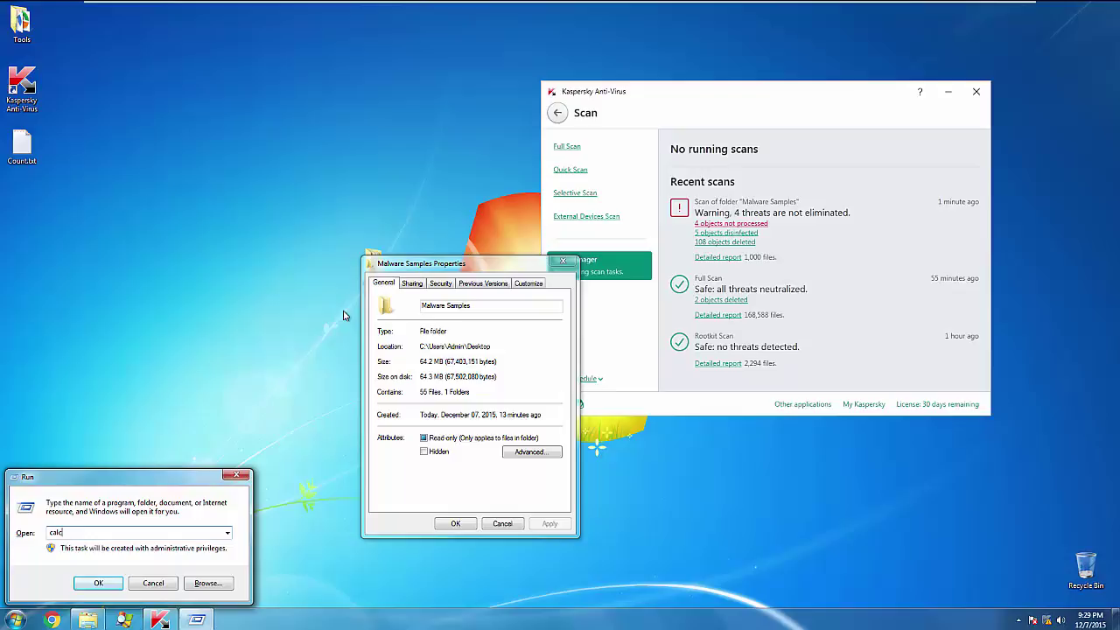
pyautogui.write('.exe')
pyautogui.press('Return')
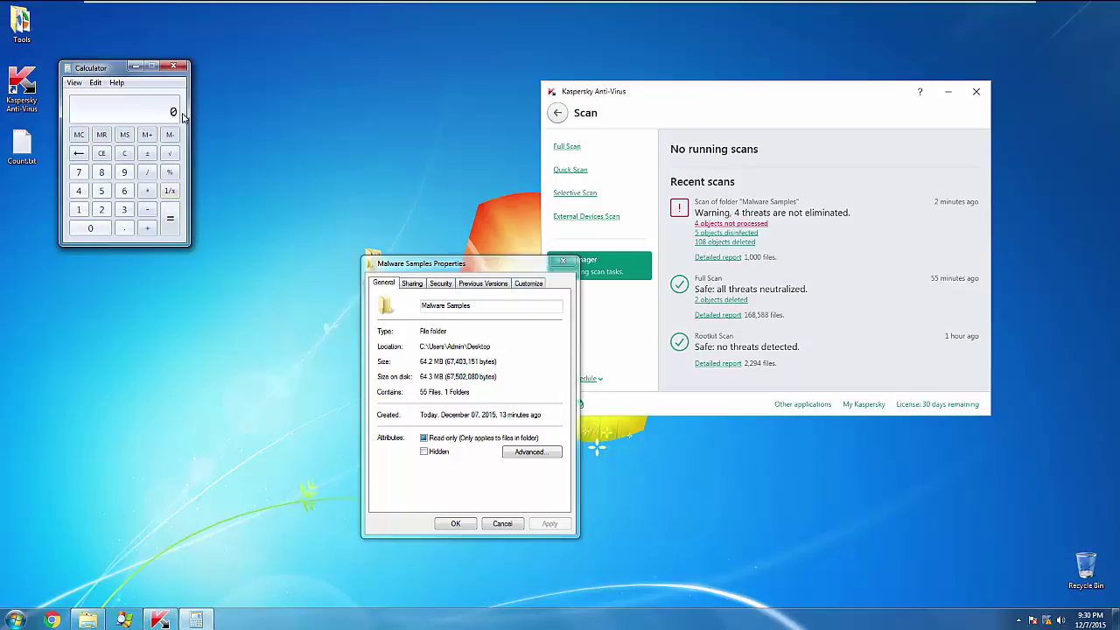
pyautogui.write('155 - 55 / 155 =')
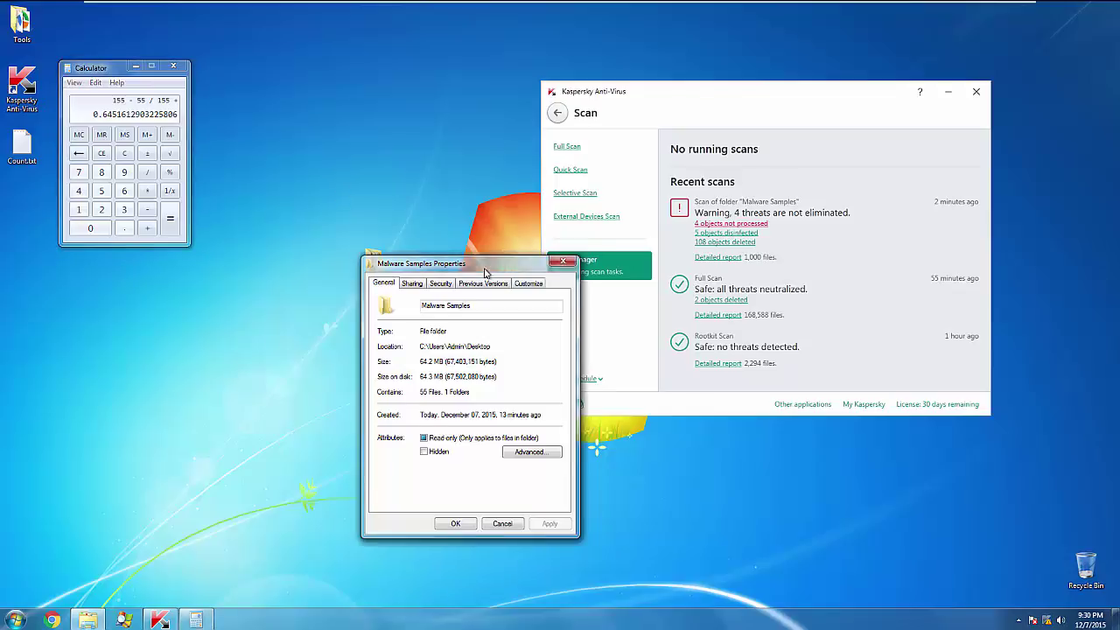
# Open the inner Malware Samples folder and scroll through the 55 remaining files.
pyautogui.moveTo(504, 251); pyautogui.dragTo(550, 201)
pyautogui.click(374, 265)
pyautogui.doubleClick(374, 265)
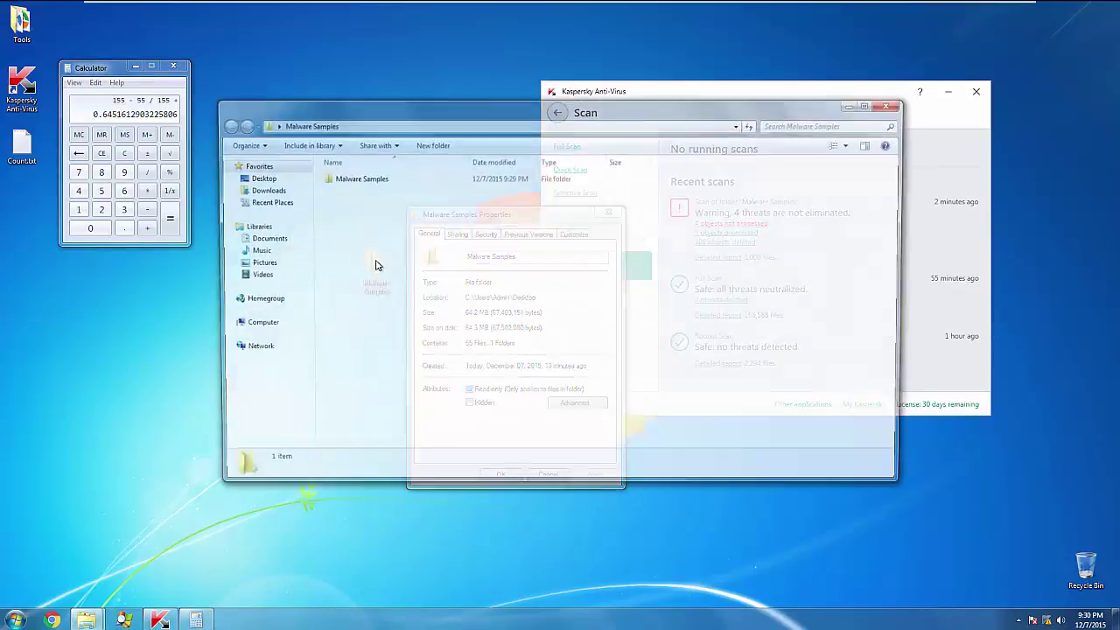
pyautogui.doubleClick(358, 179)
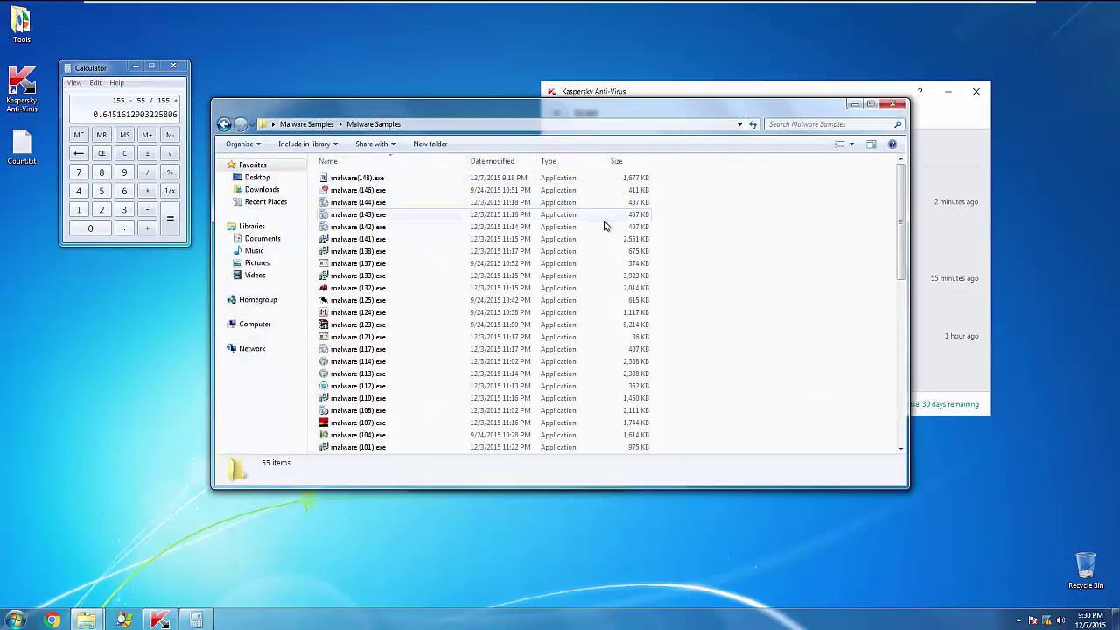
pyautogui.scroll(-10, 744, 267)
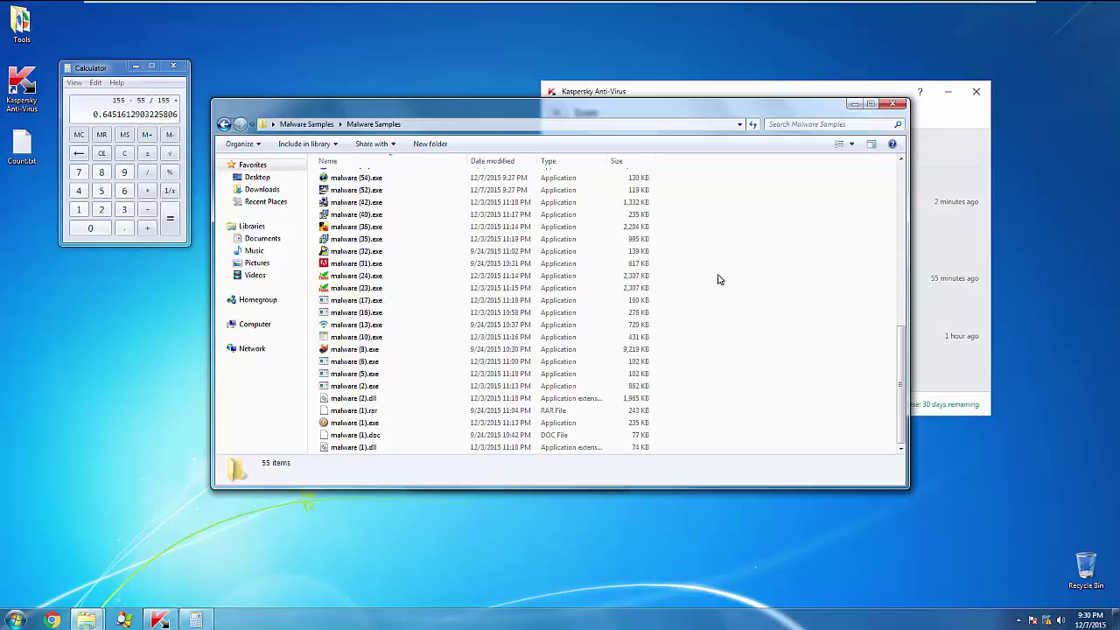
pyautogui.moveTo(434, 120); pyautogui.dragTo(431, 409)
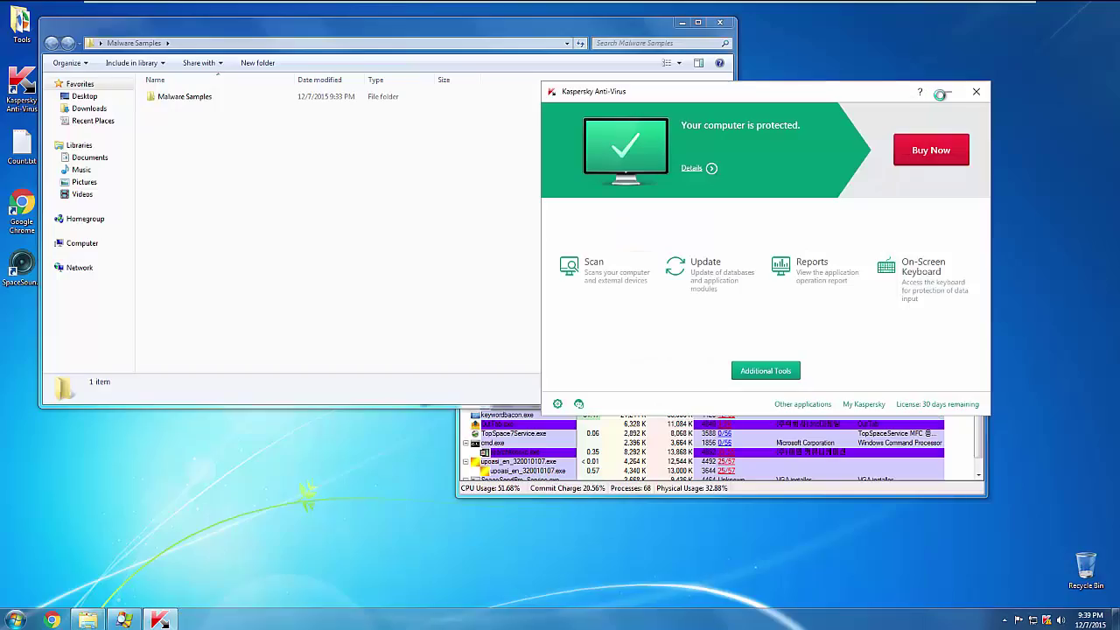
# Minimize Kaspersky, reopen the inner Malware Samples folder, and pick malware (125).exe to run.
pyautogui.click(949, 94)
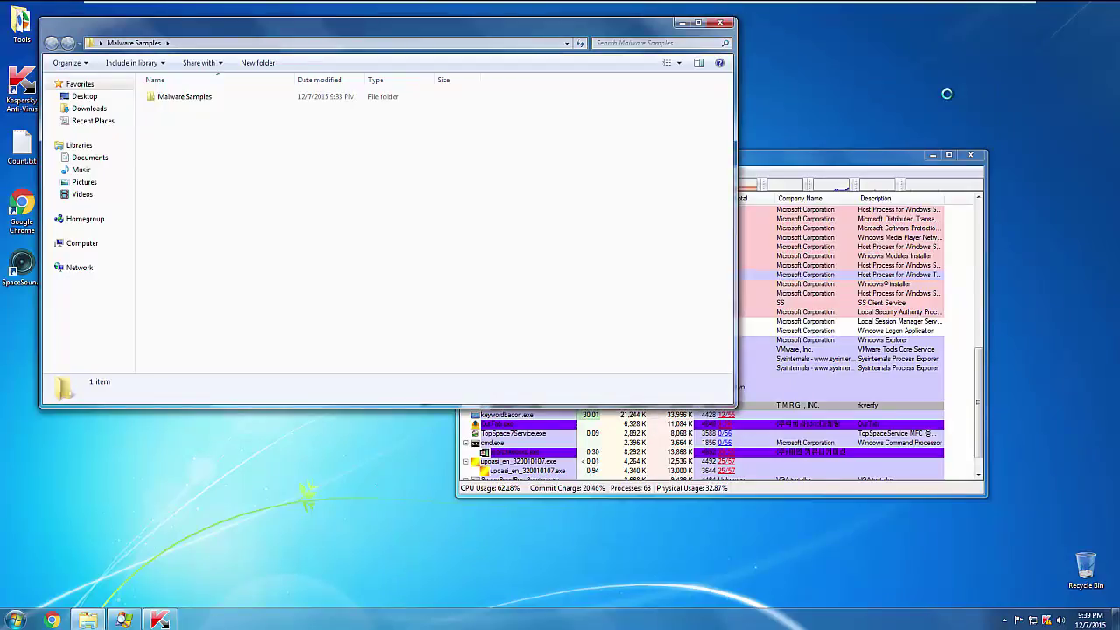
pyautogui.moveTo(370, 32); pyautogui.dragTo(568, 341)
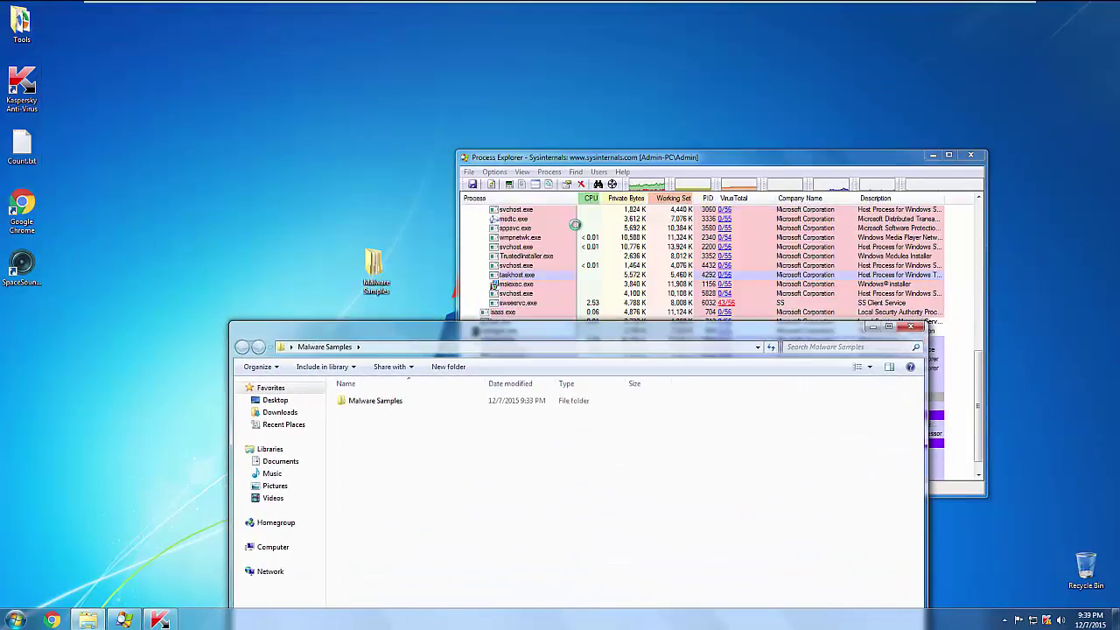
pyautogui.moveTo(479, 332); pyautogui.dragTo(368, 84)
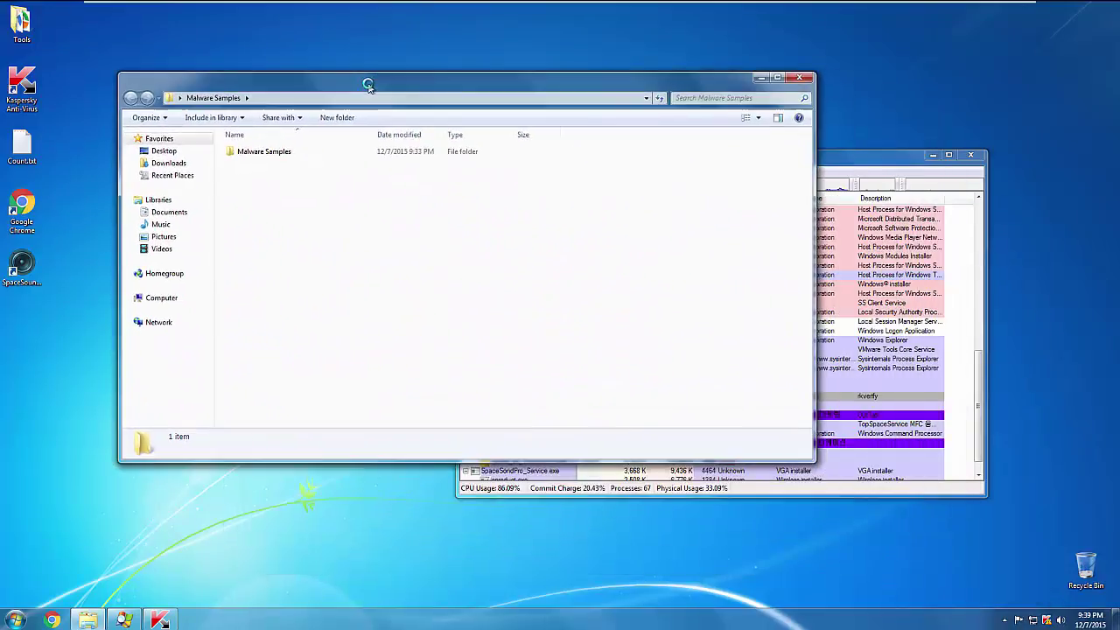
pyautogui.doubleClick(292, 150)
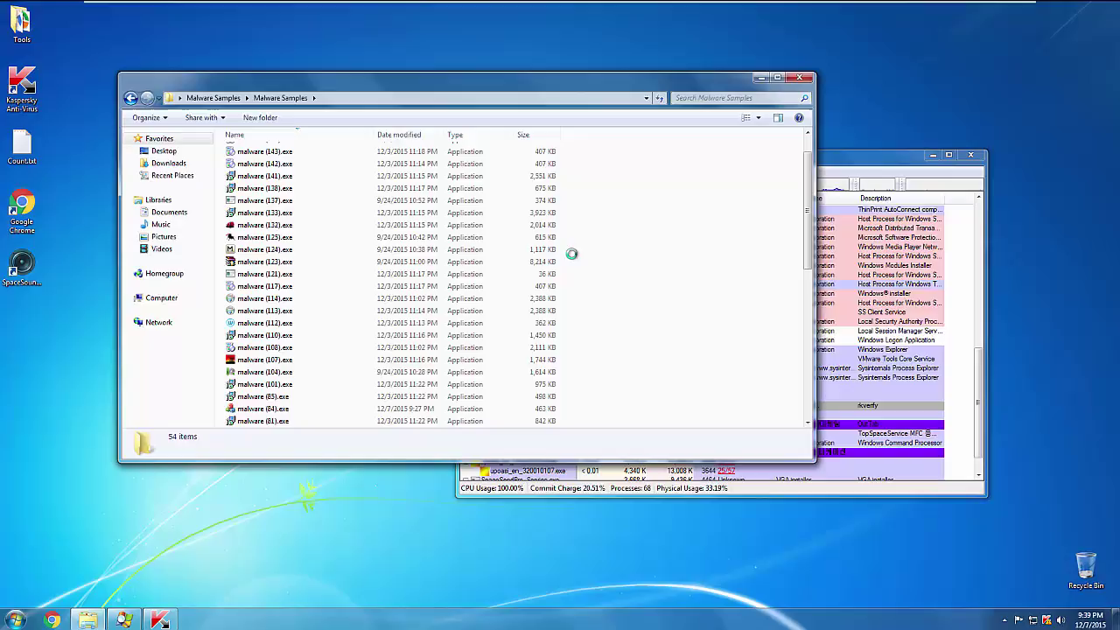
pyautogui.scroll(-2, 577, 262)
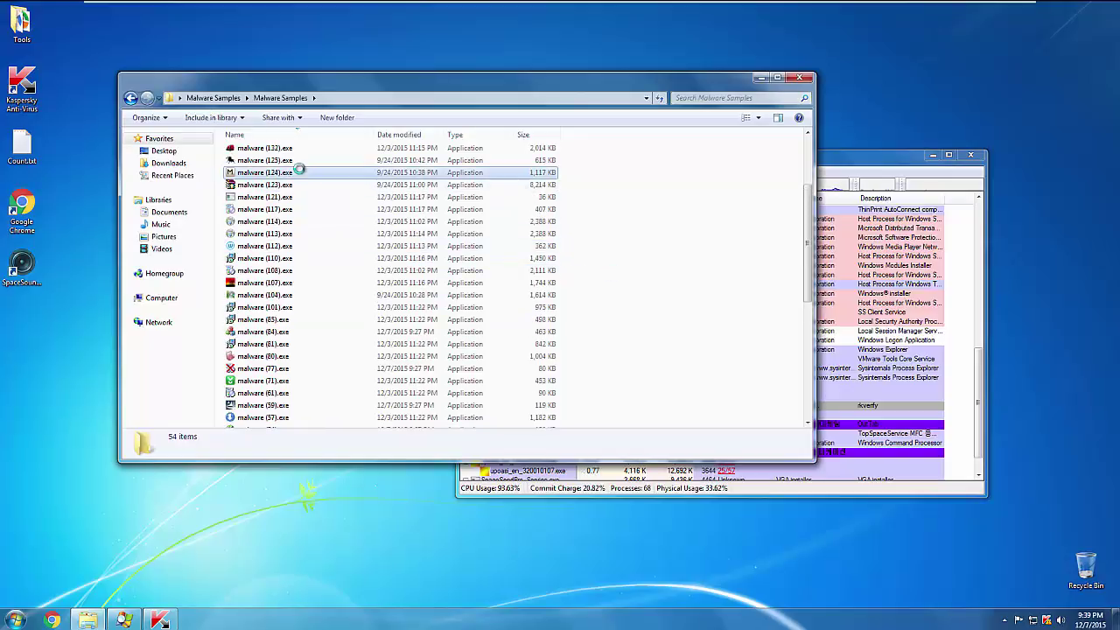
pyautogui.click(298, 172)
pyautogui.click(288, 160)
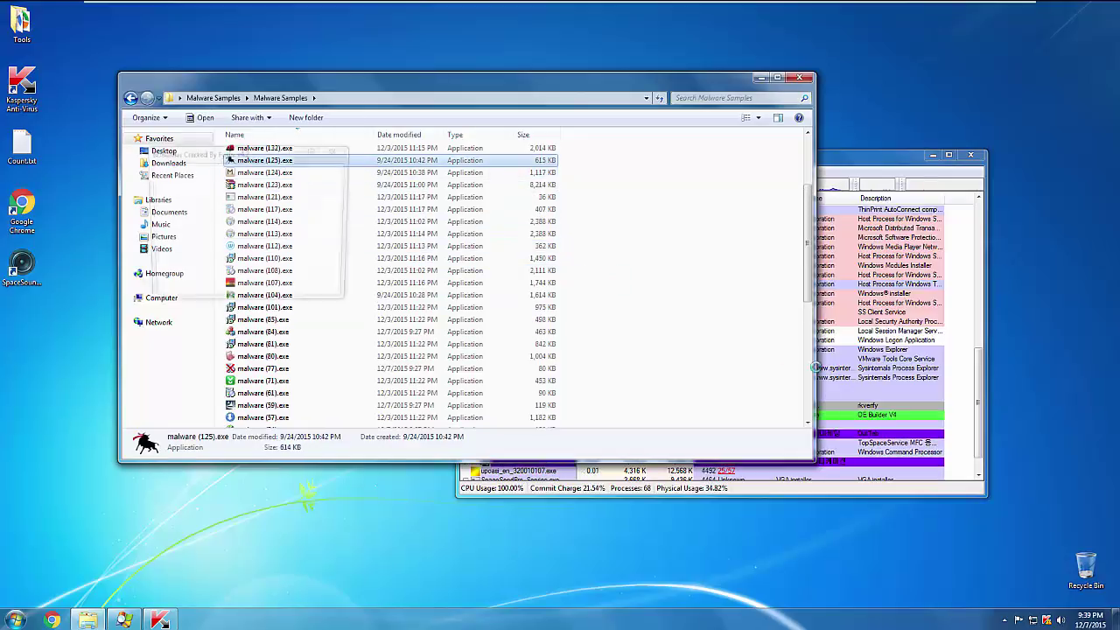
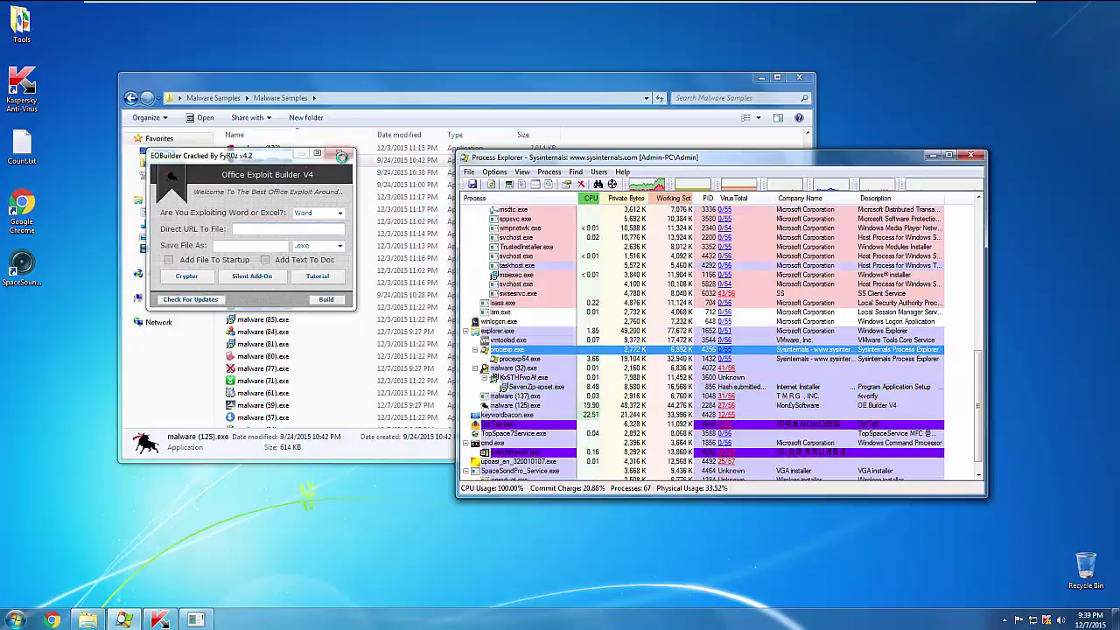
# Close the Office Exploit Builder, advance the elcomsoft wizard, and close both Kaspersky-flagged applications.
pyautogui.click(341, 156)
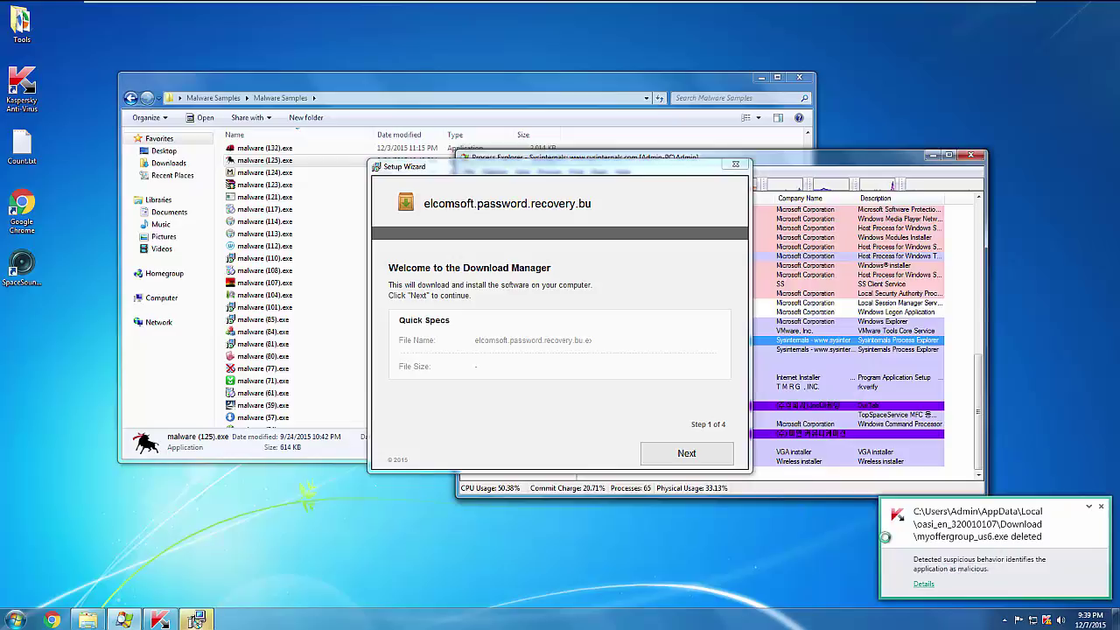
pyautogui.click(687, 452)
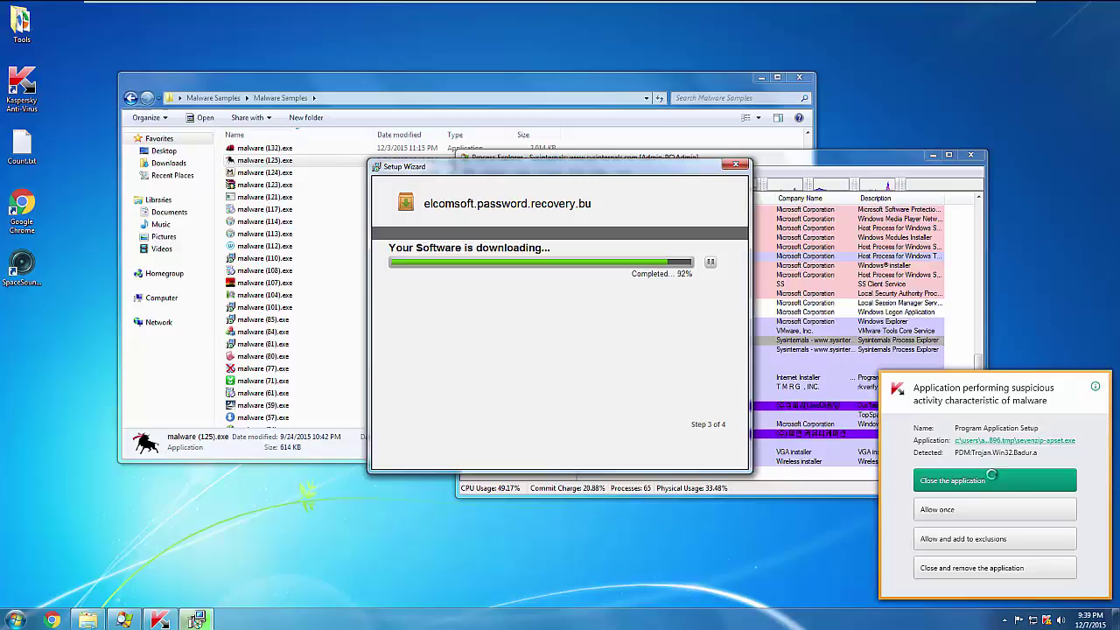
pyautogui.click(995, 482)
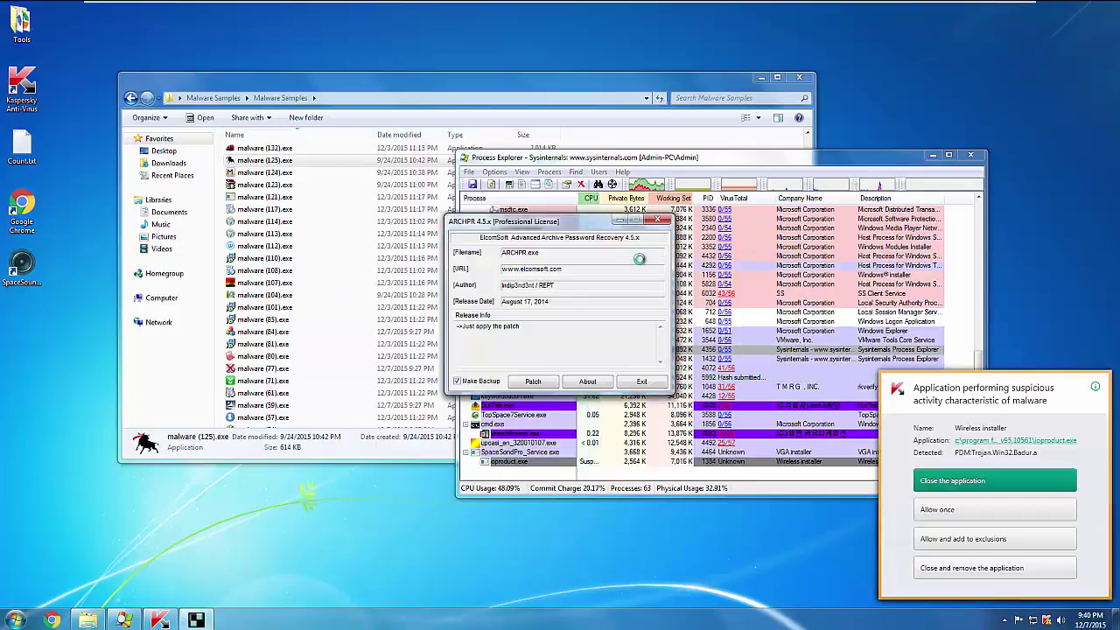
pyautogui.click(953, 486)
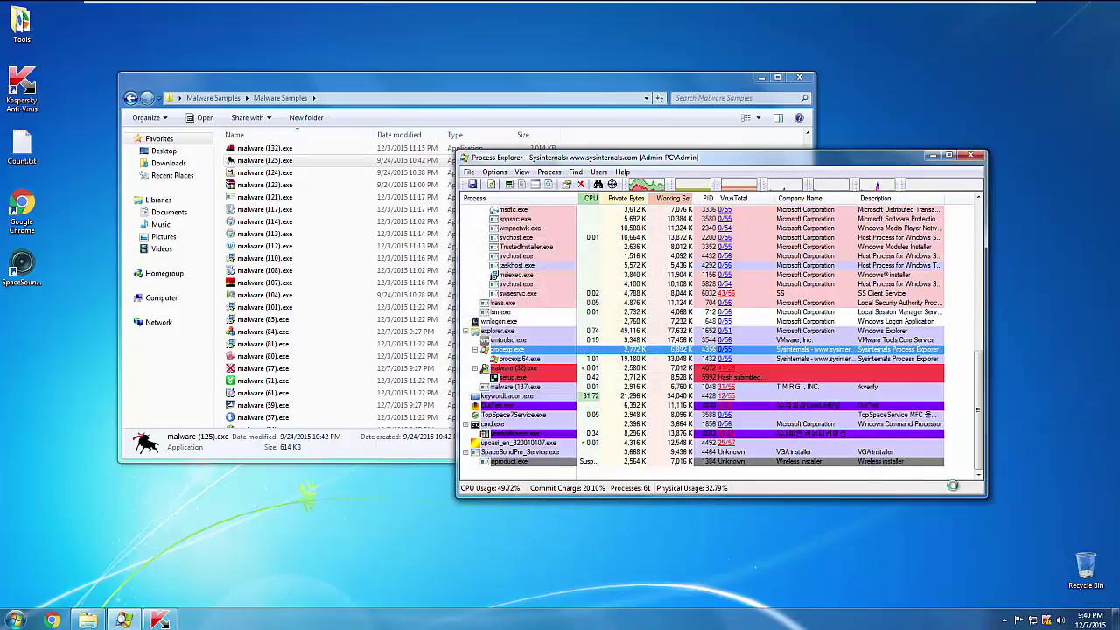
# Run samples malware (107) and (104), cancelling and exiting the Good Old Sudoku setup.
pyautogui.click(266, 283)
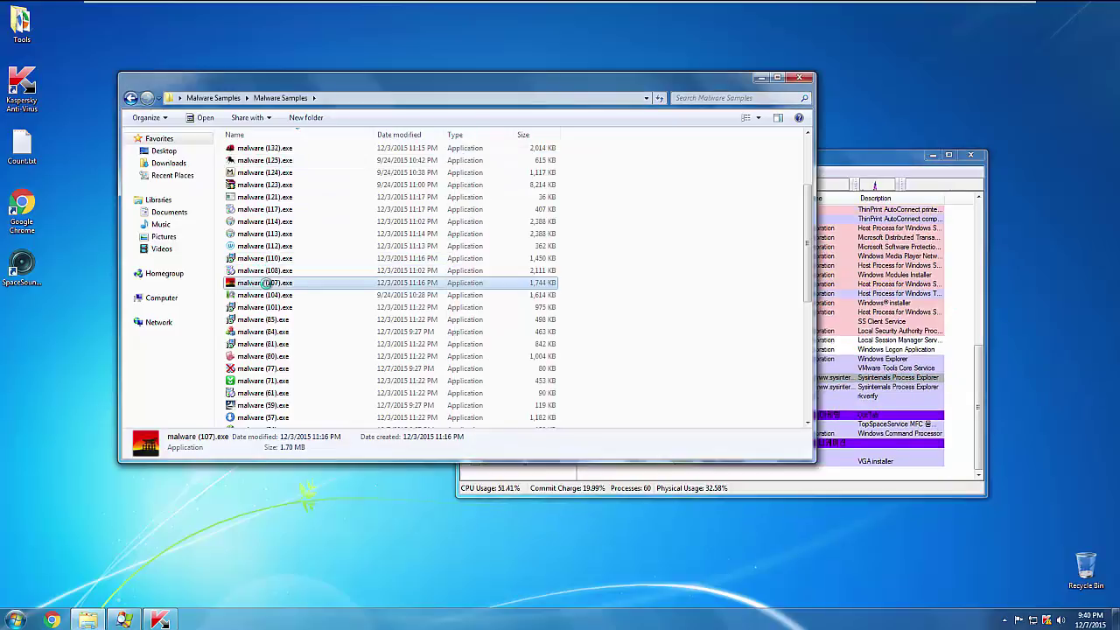
pyautogui.doubleClick(266, 282)
pyautogui.click(674, 403)
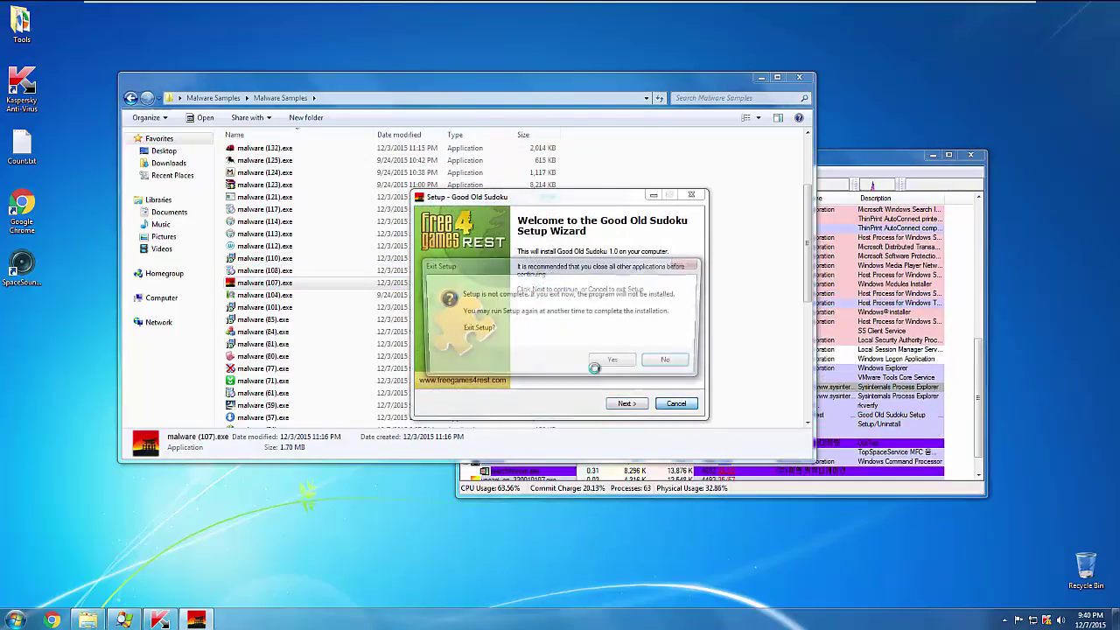
pyautogui.click(615, 359)
pyautogui.click(266, 295)
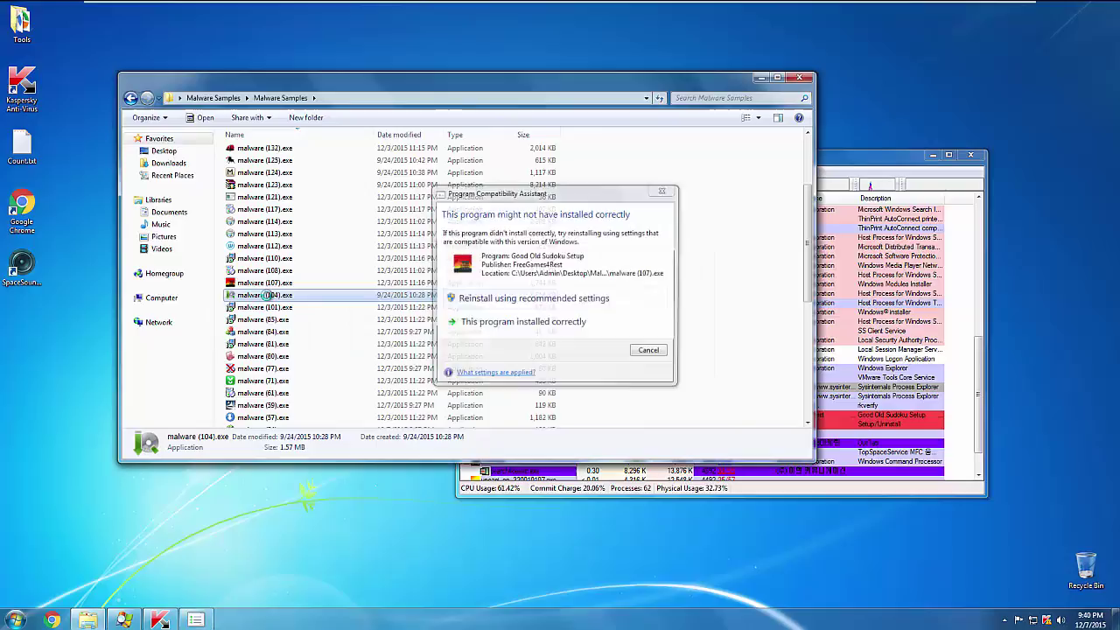
pyautogui.doubleClick(266, 295)
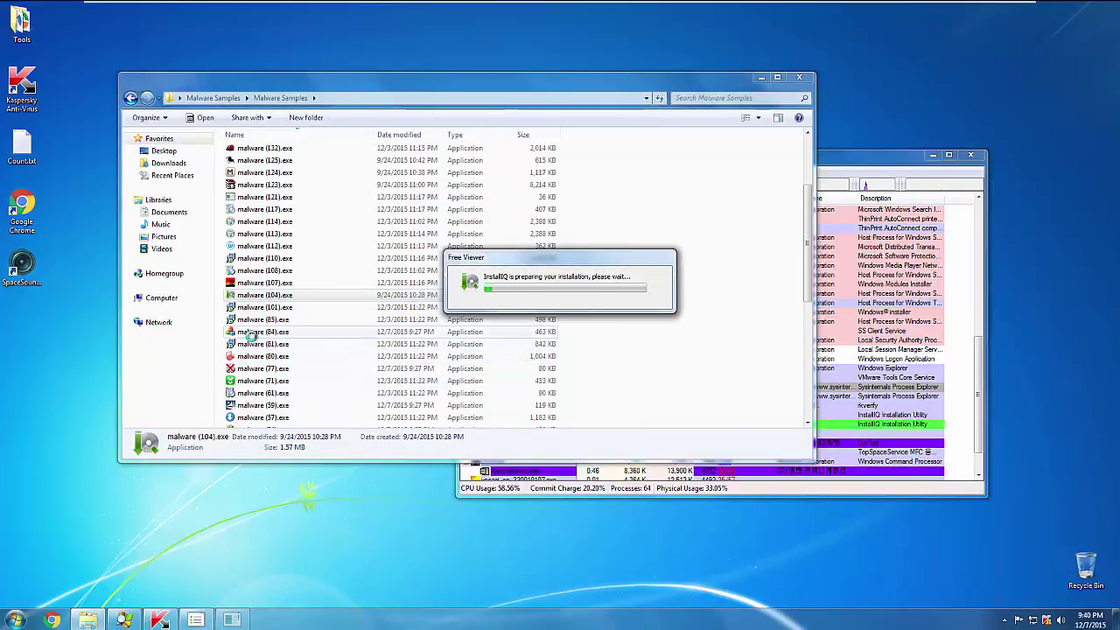
# Run samples (84) and (77), closing MaxZipUtility, abandoning InstallIQ, and dismissing the uninstaller error.
pyautogui.click(252, 334)
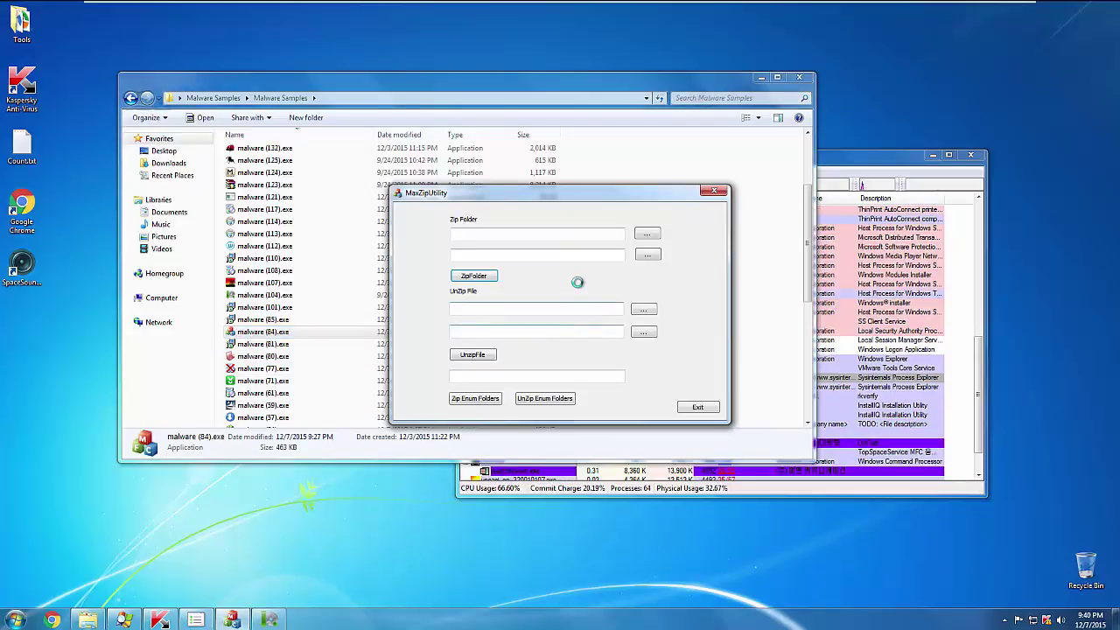
pyautogui.click(714, 191)
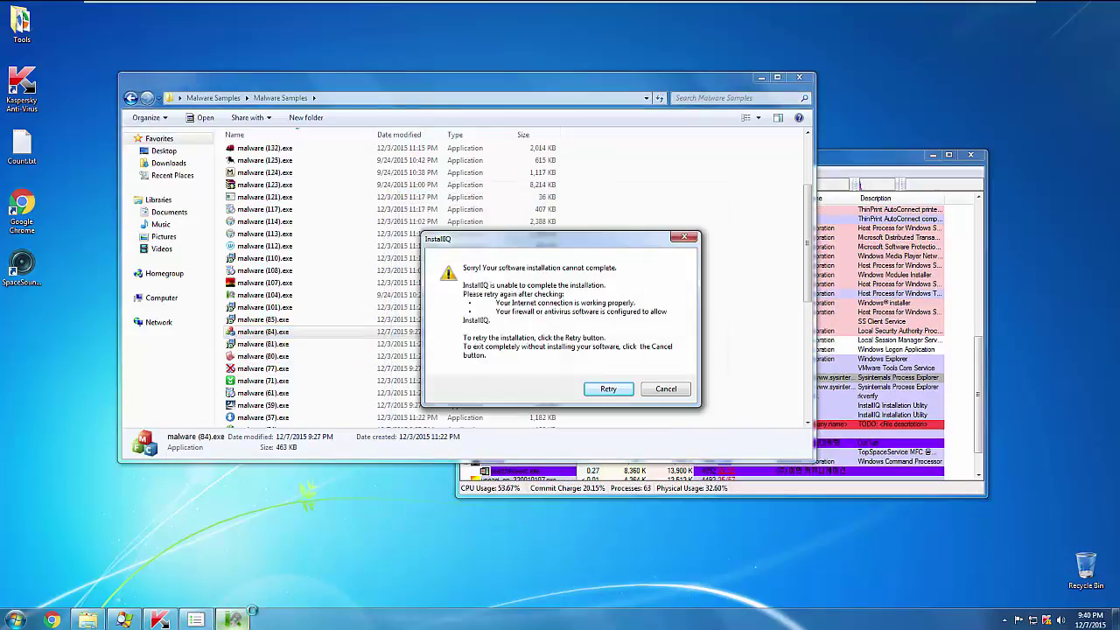
pyautogui.click(609, 388)
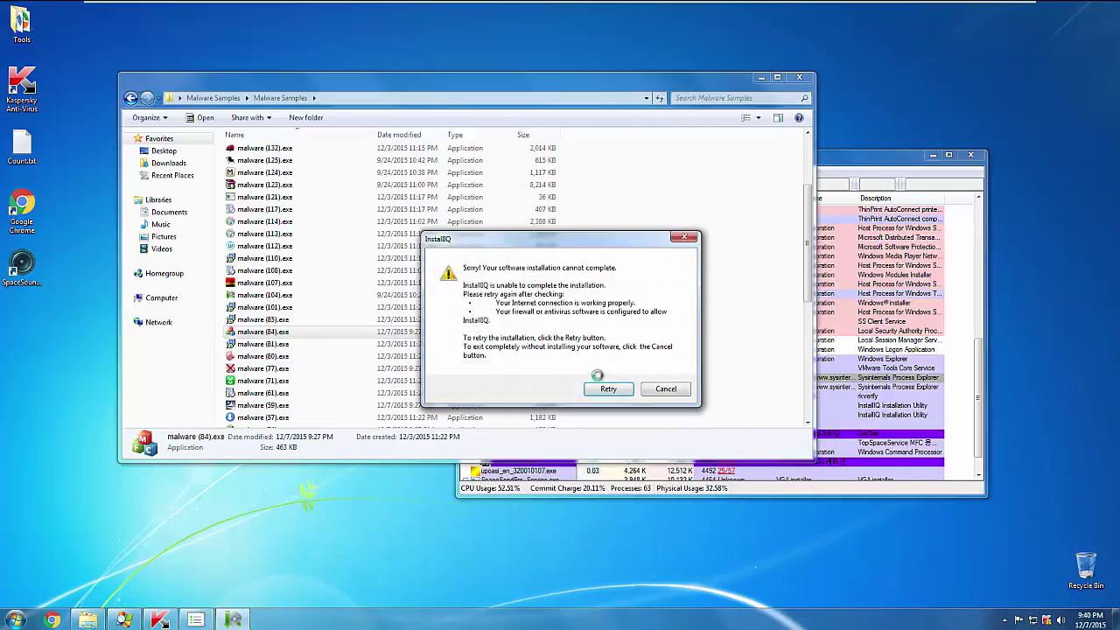
pyautogui.click(663, 388)
pyautogui.doubleClick(284, 368)
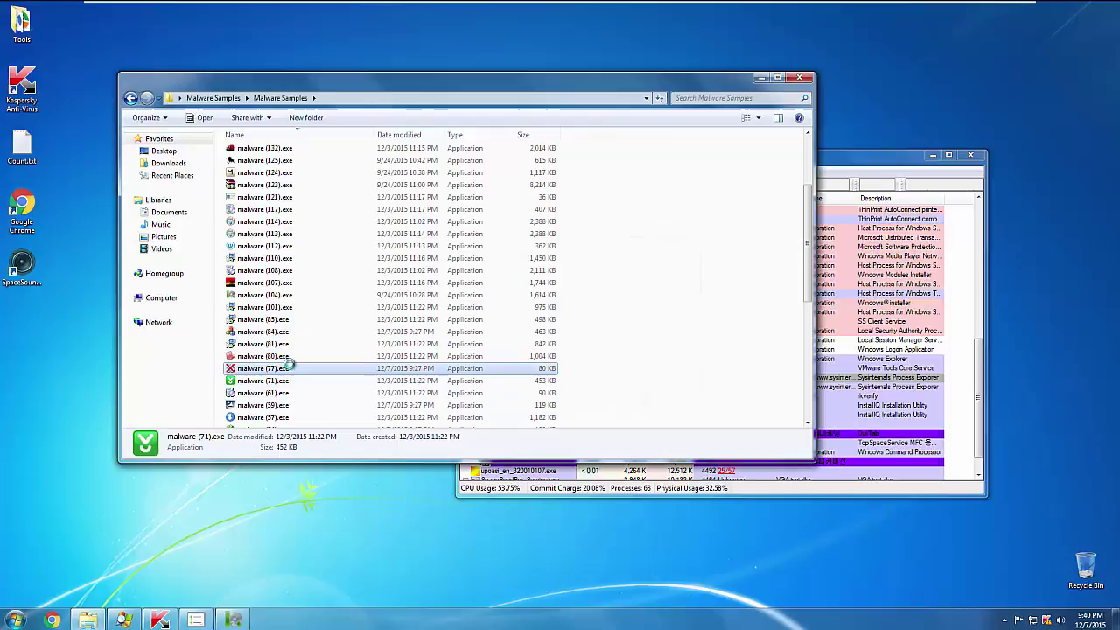
pyautogui.click(682, 365)
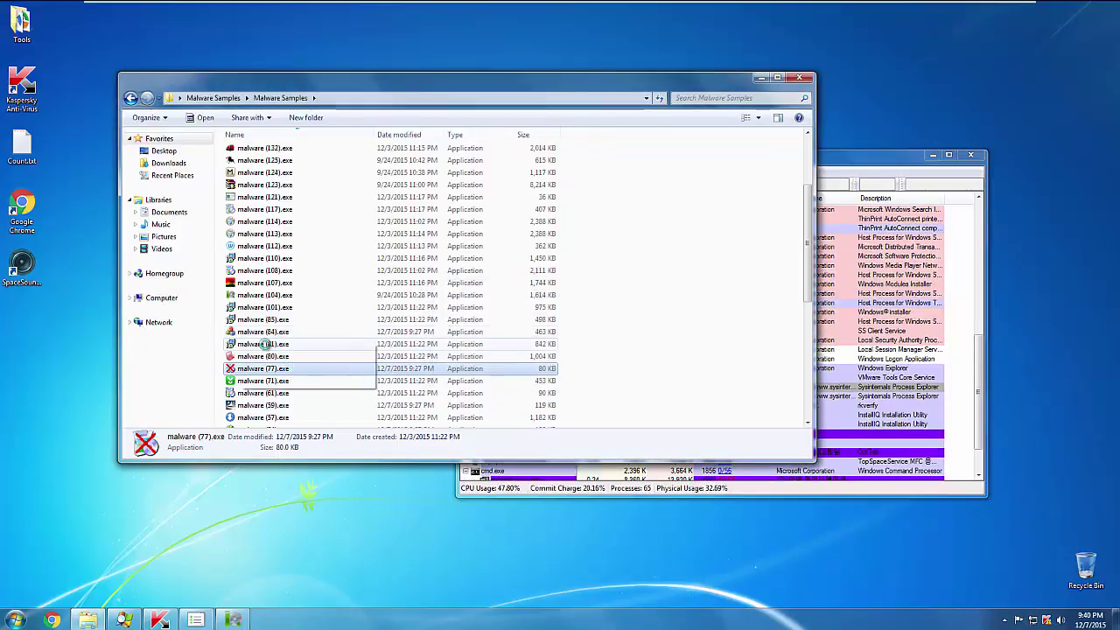
# Run malware (80).exe through the PDF Reader quick installation, then open Kaspersky Anti-Virus from the tray.
pyautogui.doubleClick(248, 356)
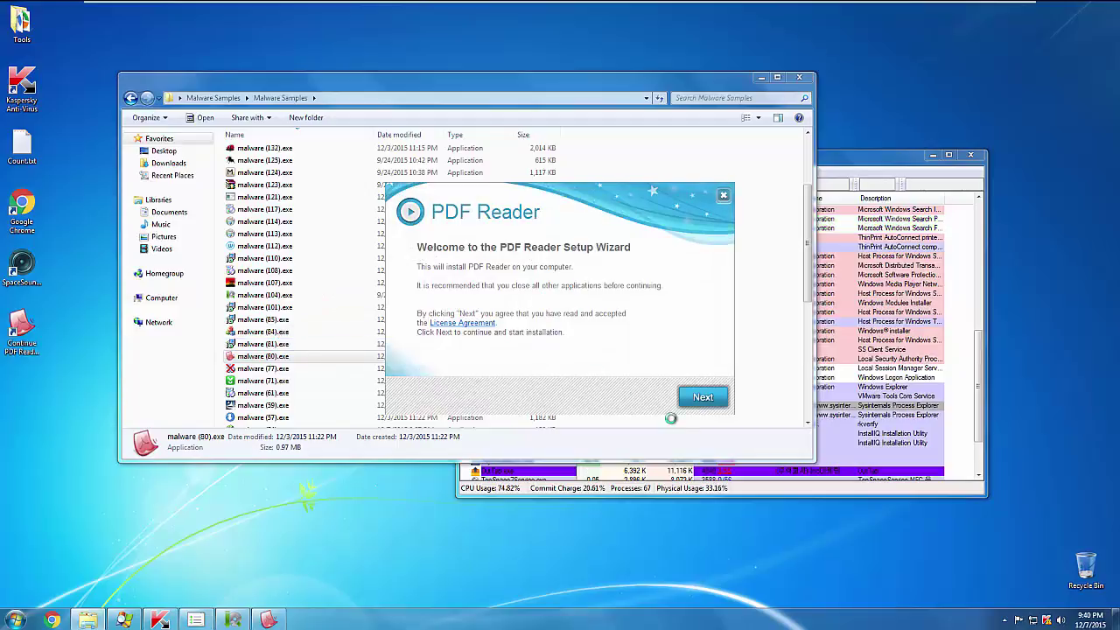
pyautogui.click(704, 398)
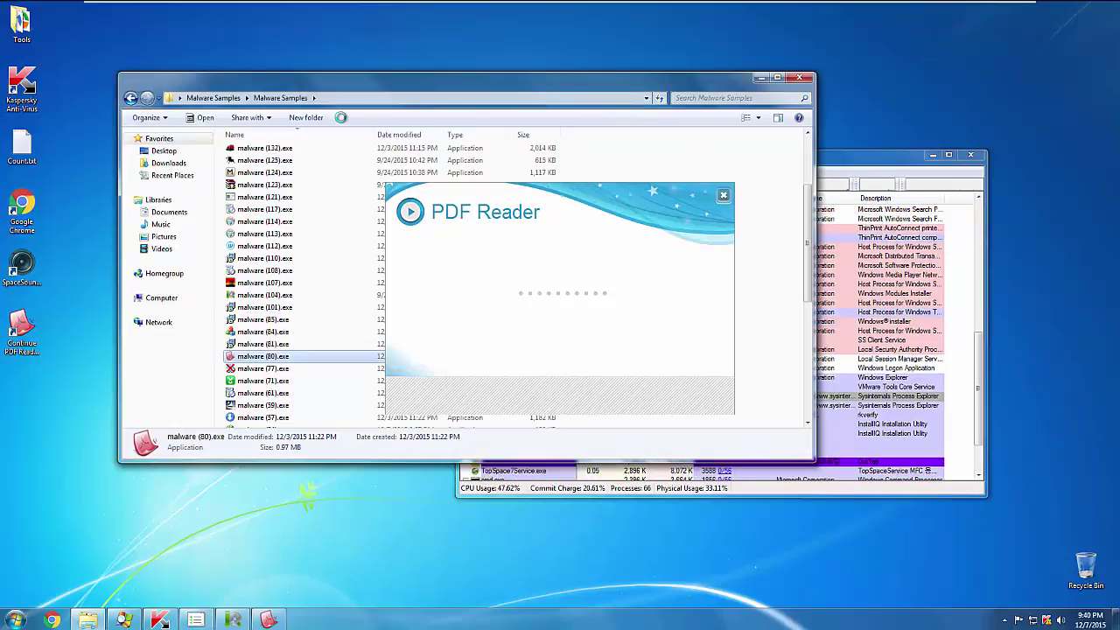
pyautogui.click(695, 146)
pyautogui.scroll(-8, 288, 362)
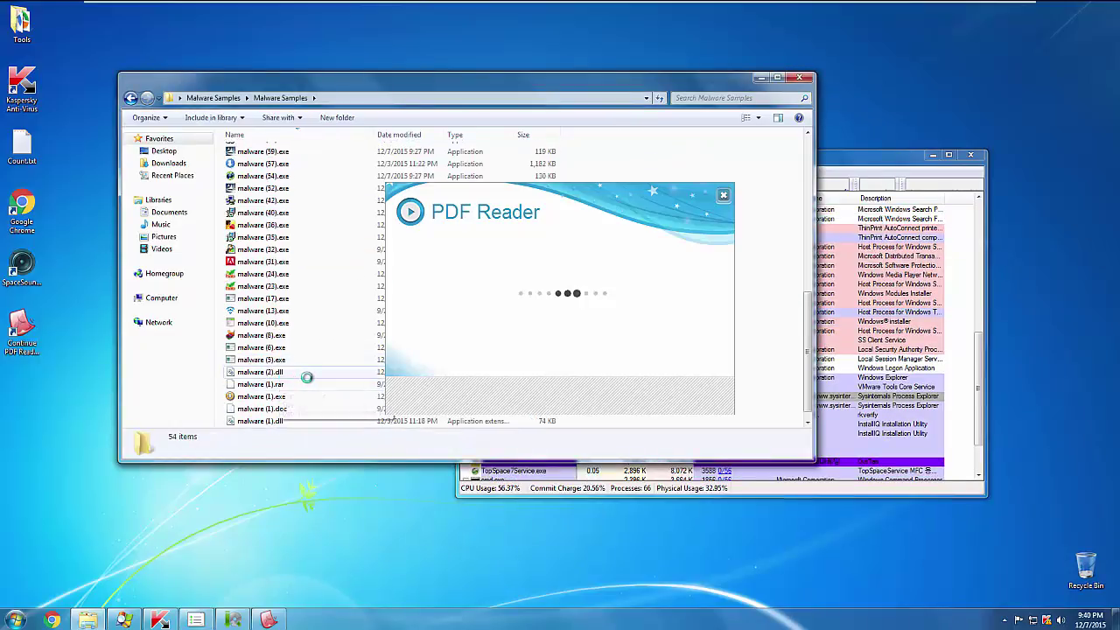
pyautogui.click(259, 396)
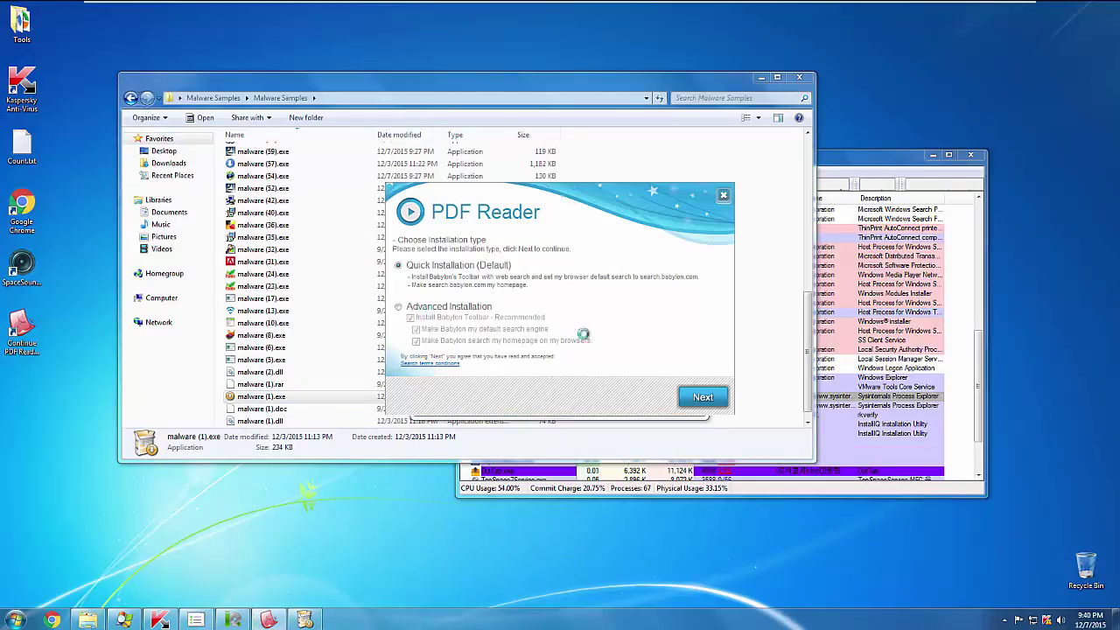
pyautogui.click(701, 396)
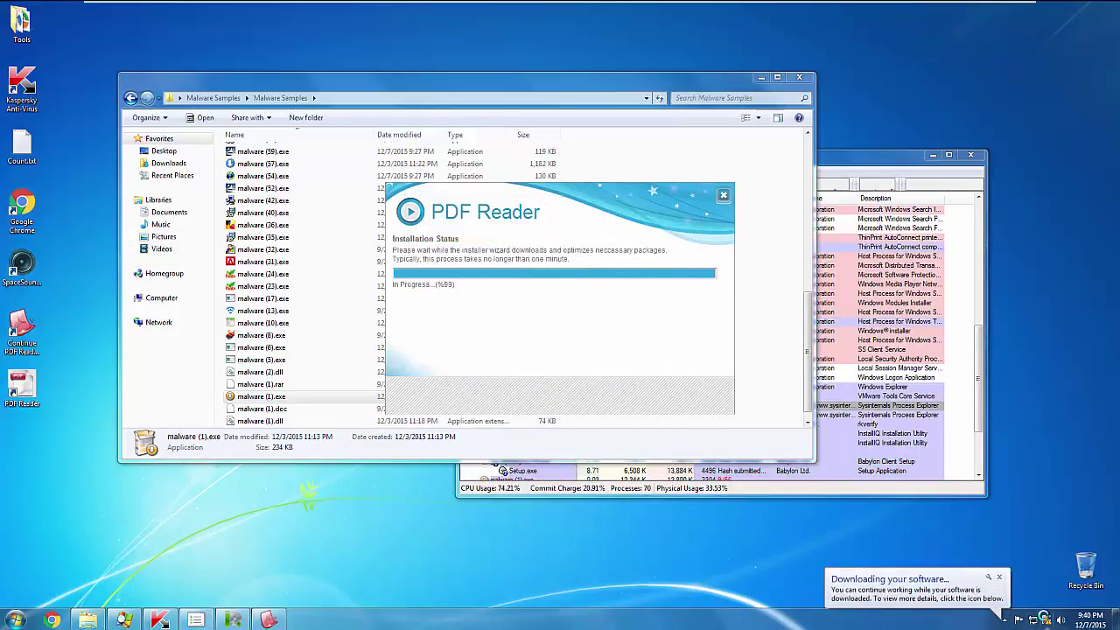
pyautogui.rightClick(1043, 613)
pyautogui.click(1034, 550)
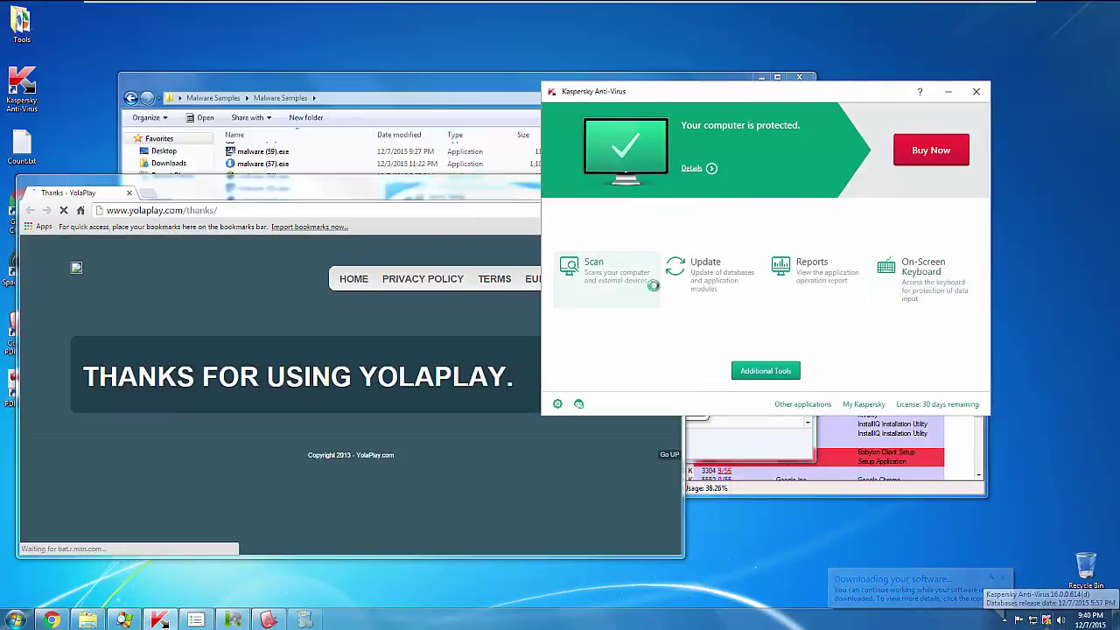
# Close the YolaPlay browser window and run a Kaspersky database update.
pyautogui.click(705, 264)
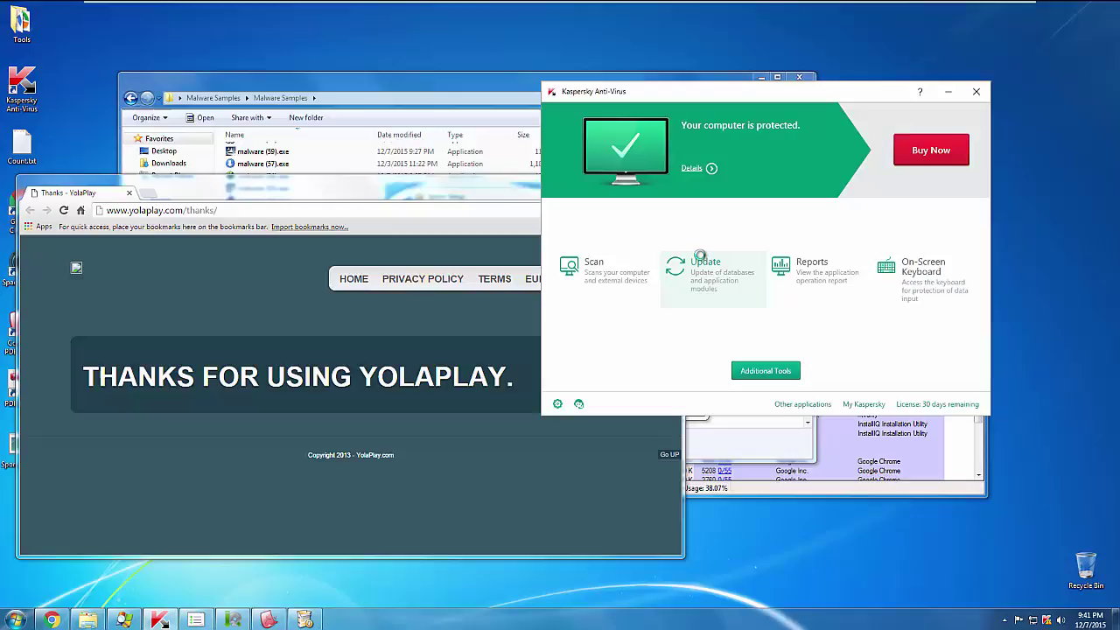
pyautogui.click(667, 183)
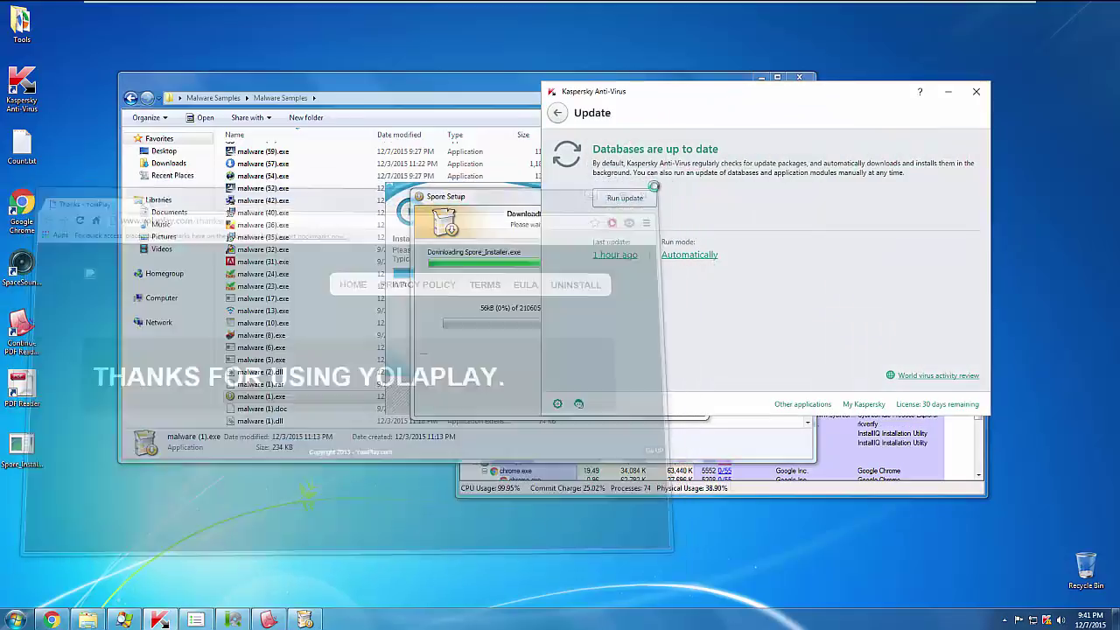
pyautogui.click(606, 197)
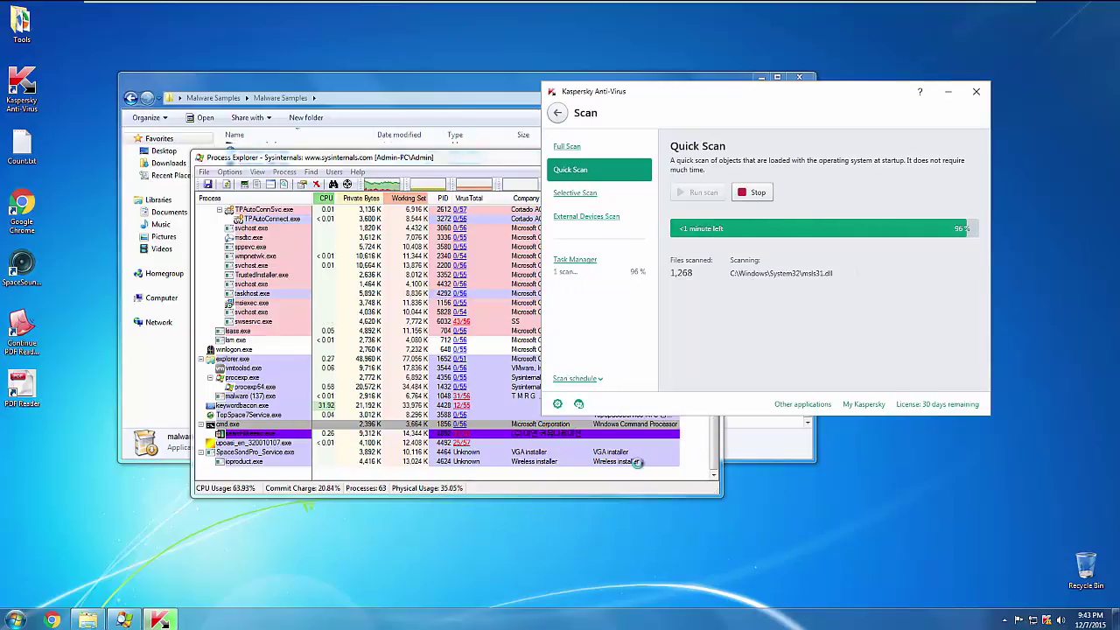
# Move Process Explorer toward the screen bottom and reposition the Malware Samples folder window.
pyautogui.click(678, 462)
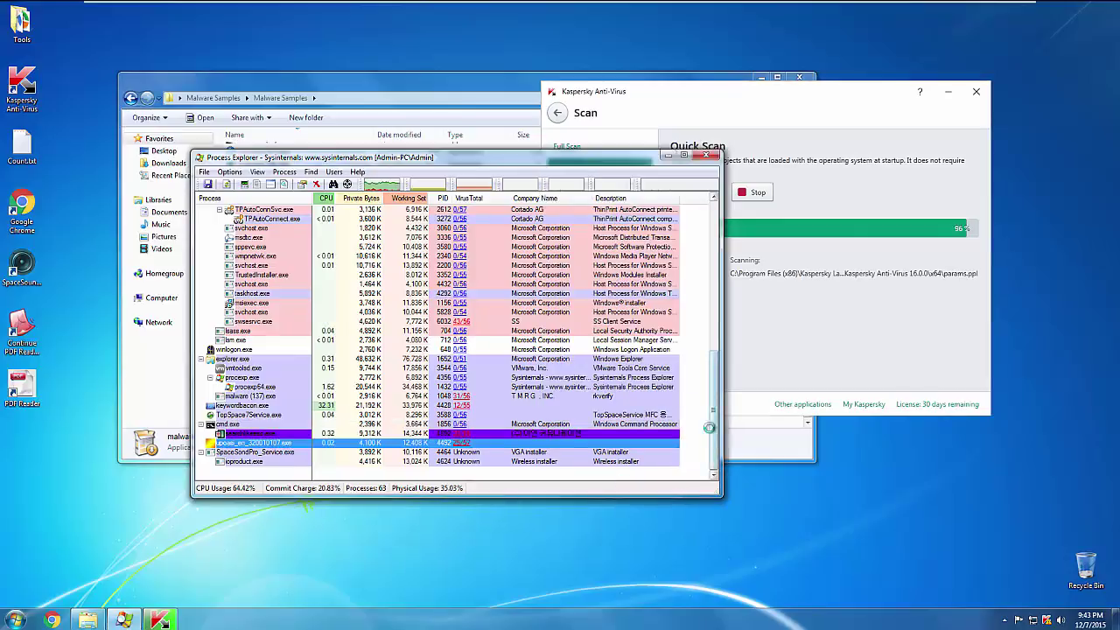
pyautogui.scroll(6, 678, 438)
pyautogui.scroll(3, 678, 412)
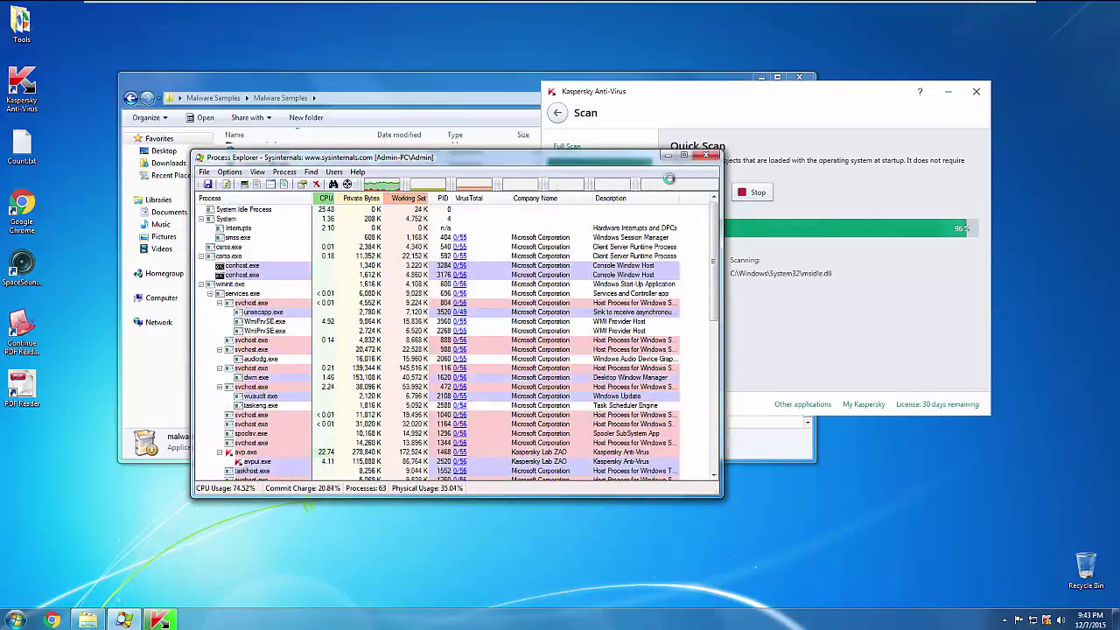
pyautogui.moveTo(484, 159); pyautogui.dragTo(637, 196)
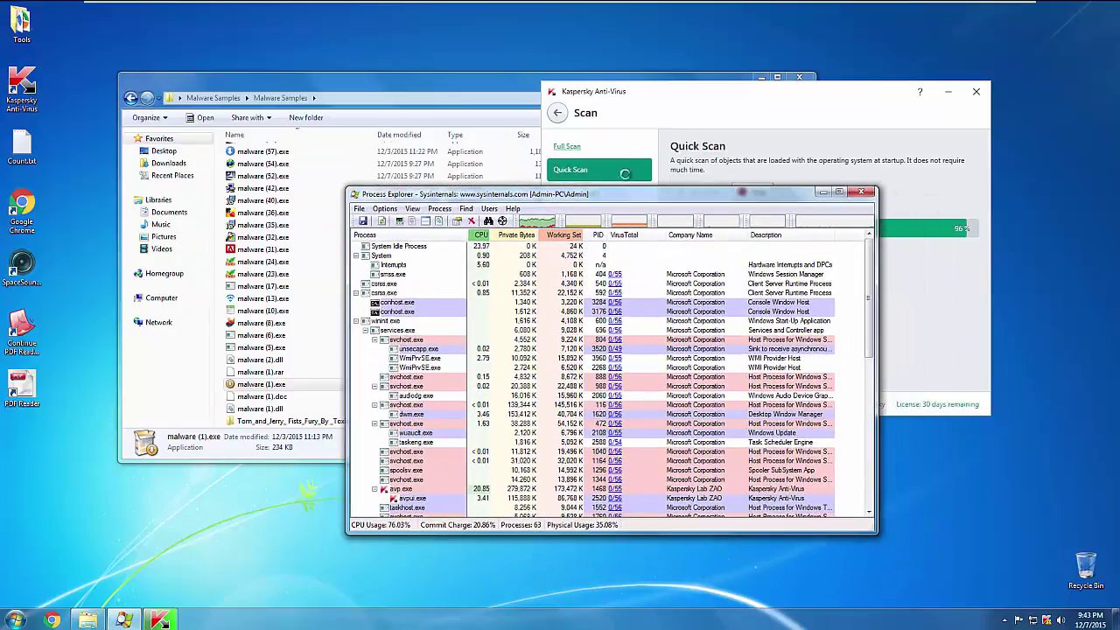
pyautogui.click(157, 450)
pyautogui.moveTo(431, 84); pyautogui.dragTo(486, 114)
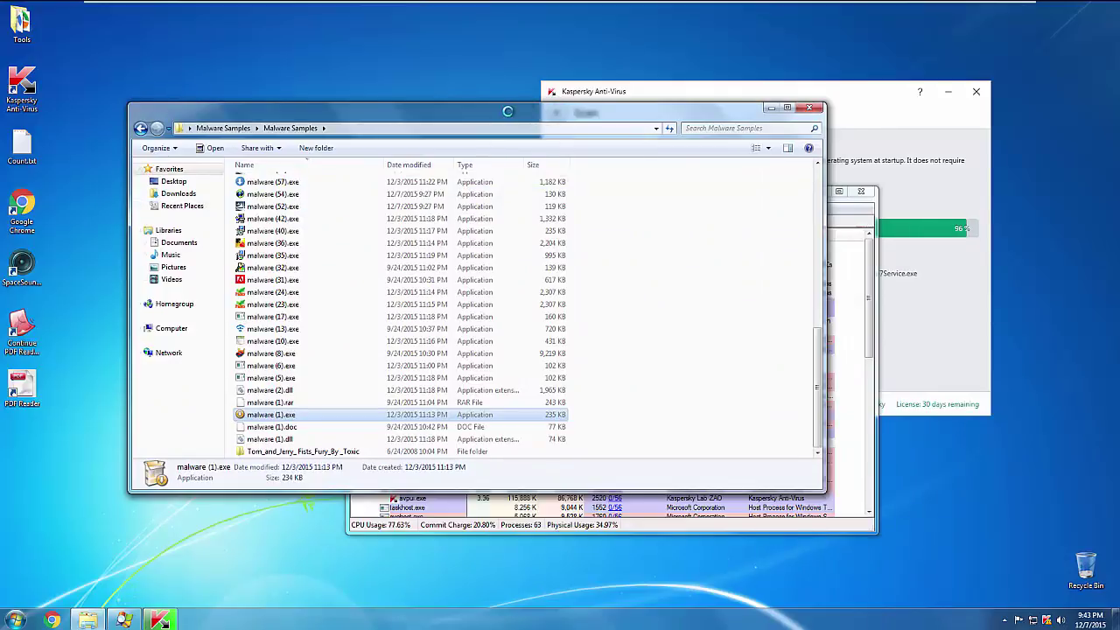
pyautogui.moveTo(508, 111); pyautogui.dragTo(564, 114)
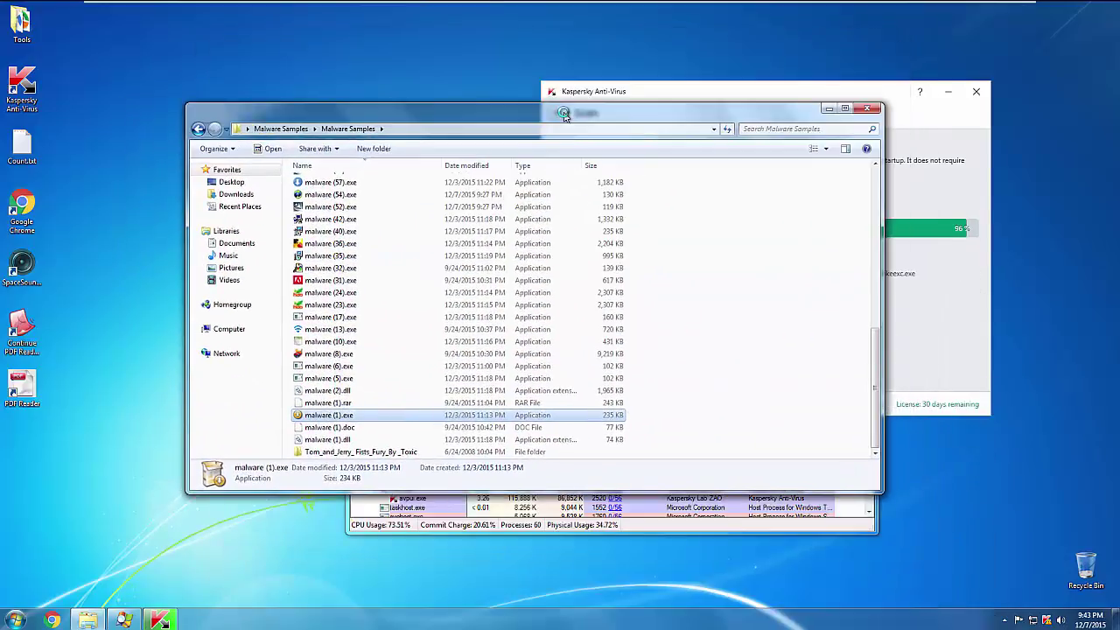
# Scroll the samples list to the top, move Process Explorer up-left, and bring Kaspersky's scan forward.
pyautogui.click(749, 336)
pyautogui.scroll(10, 871, 405)
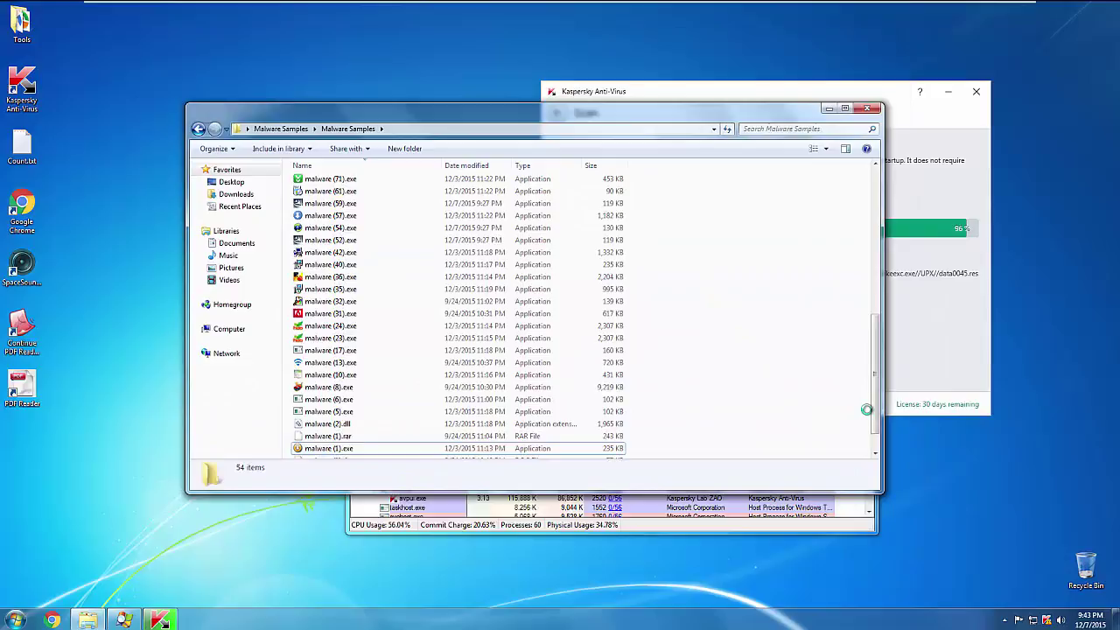
pyautogui.scroll(2, 871, 402)
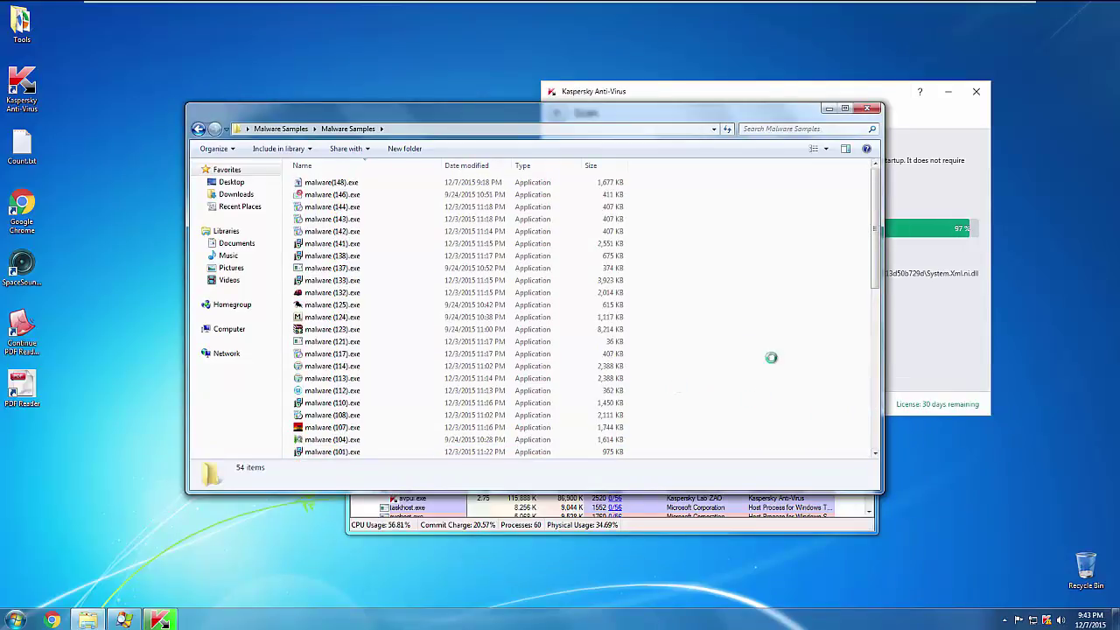
pyautogui.click(746, 528)
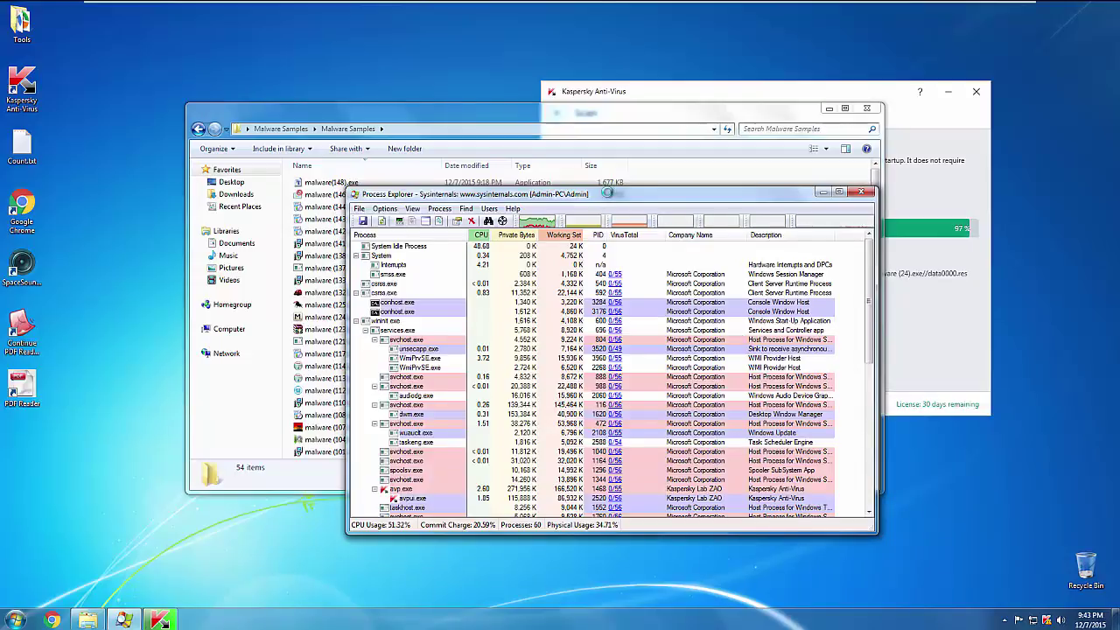
pyautogui.moveTo(609, 193); pyautogui.dragTo(470, 151)
pyautogui.click(945, 294)
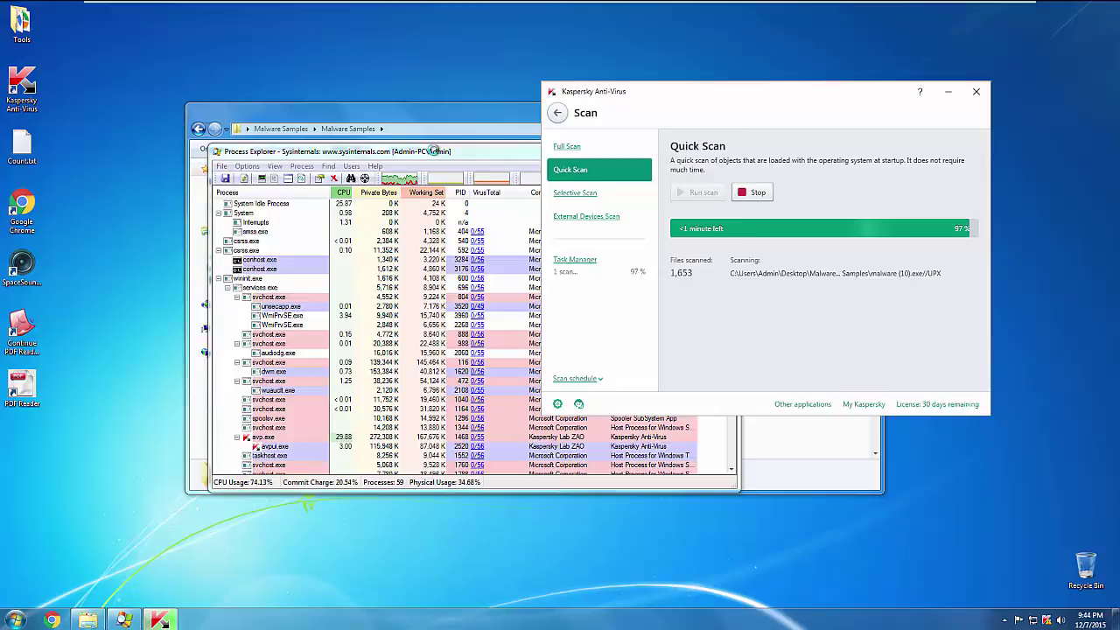
# Move the process list down-left over Kaspersky, then open and close Count.txt.
pyautogui.click(433, 150)
pyautogui.moveTo(433, 151); pyautogui.dragTo(392, 180)
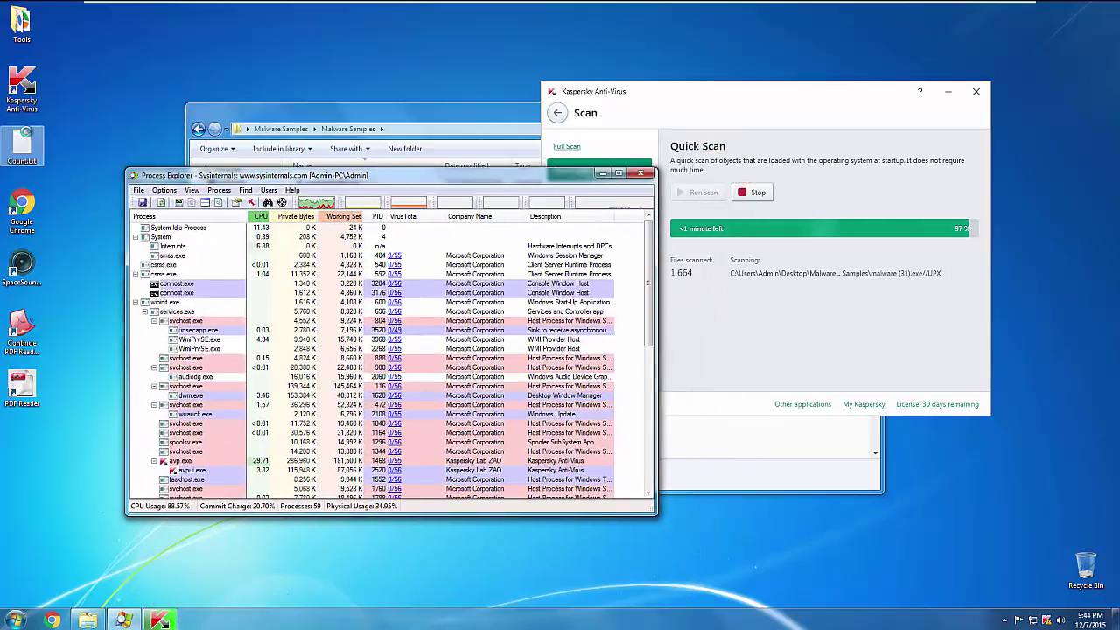
pyautogui.doubleClick(22, 147)
pyautogui.click(1059, 61)
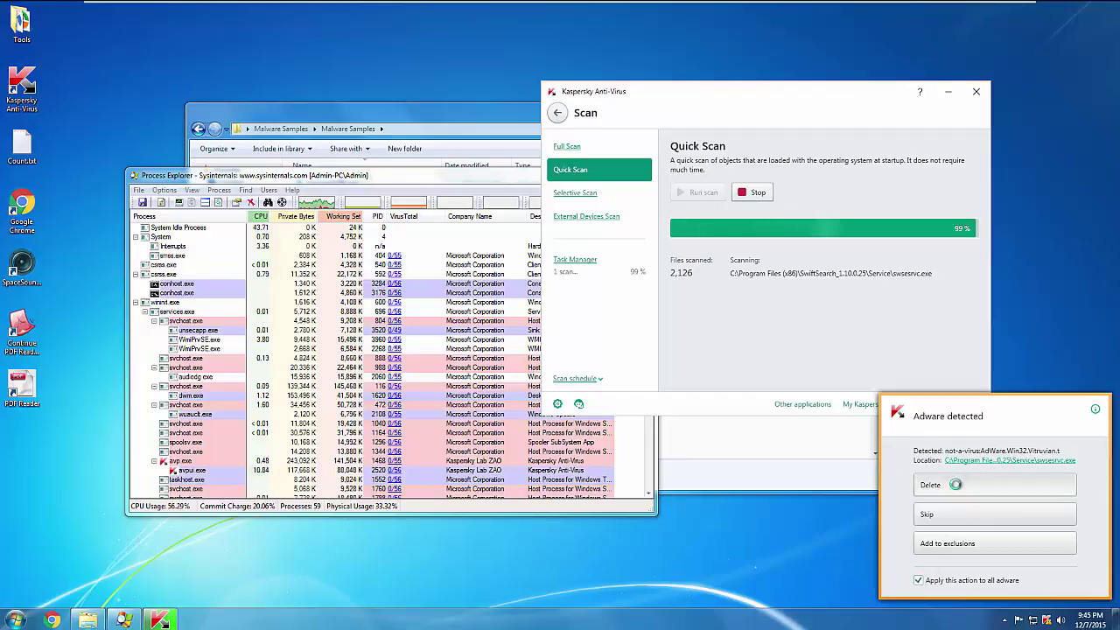
# Delete the detected AdWare.Win32.Vitruvian and all similar adware, letting the Quick Scan finish.
pyautogui.click(955, 484)
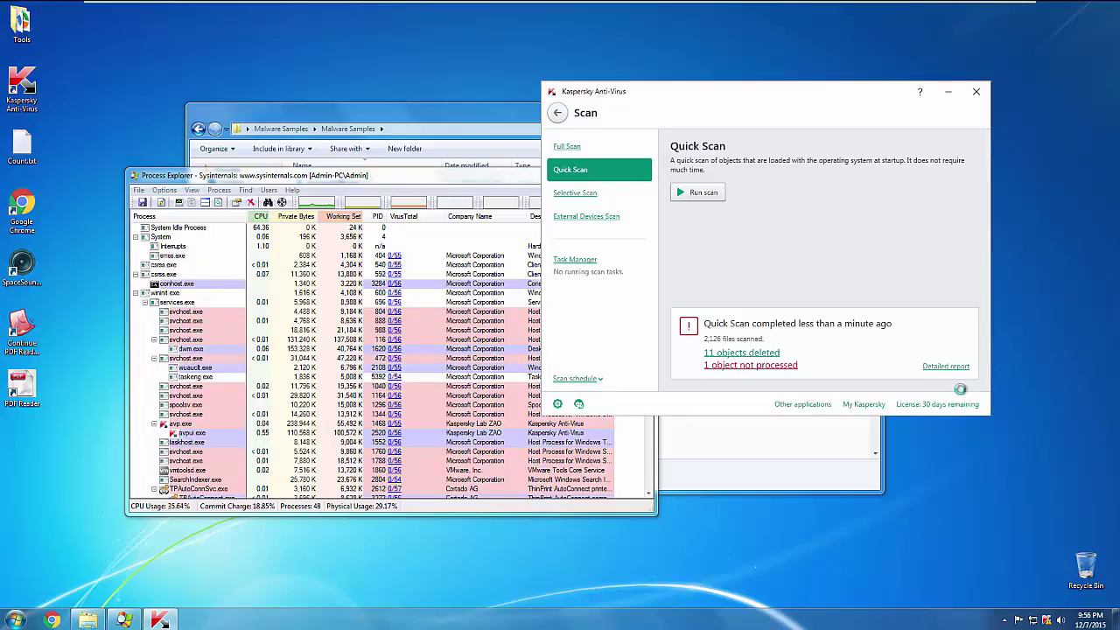
# Find keywordbacon.exe and TopSpace7Service.exe still running in Process Explorer, then return to Kaspersky's results.
pyautogui.click(604, 442)
pyautogui.scroll(-7, 616, 445)
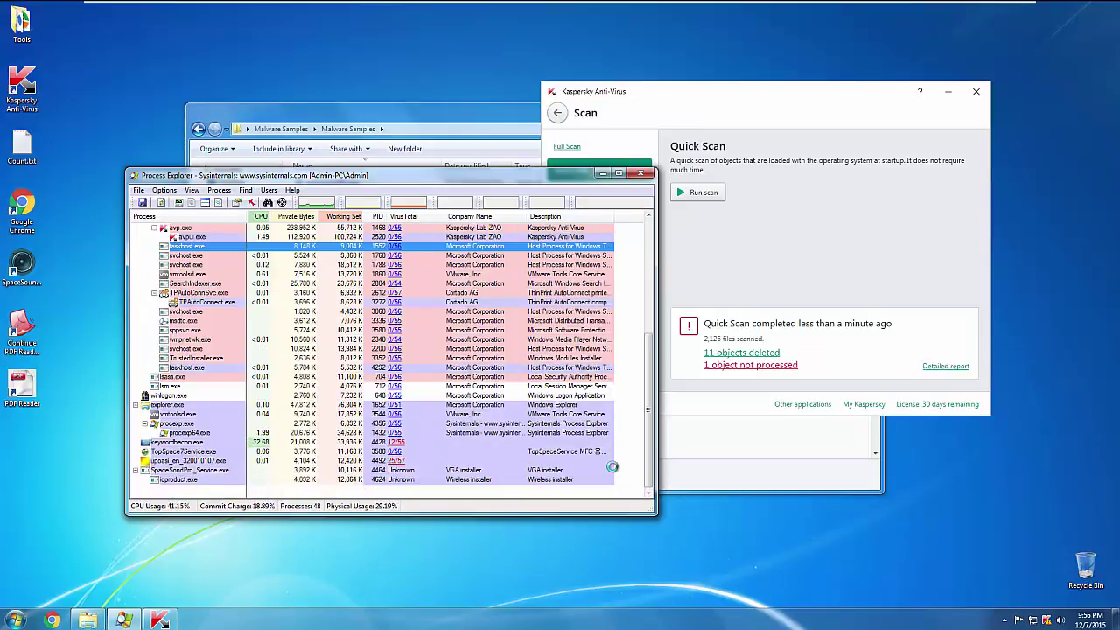
pyautogui.scroll(8, 613, 463)
pyautogui.scroll(-8, 611, 446)
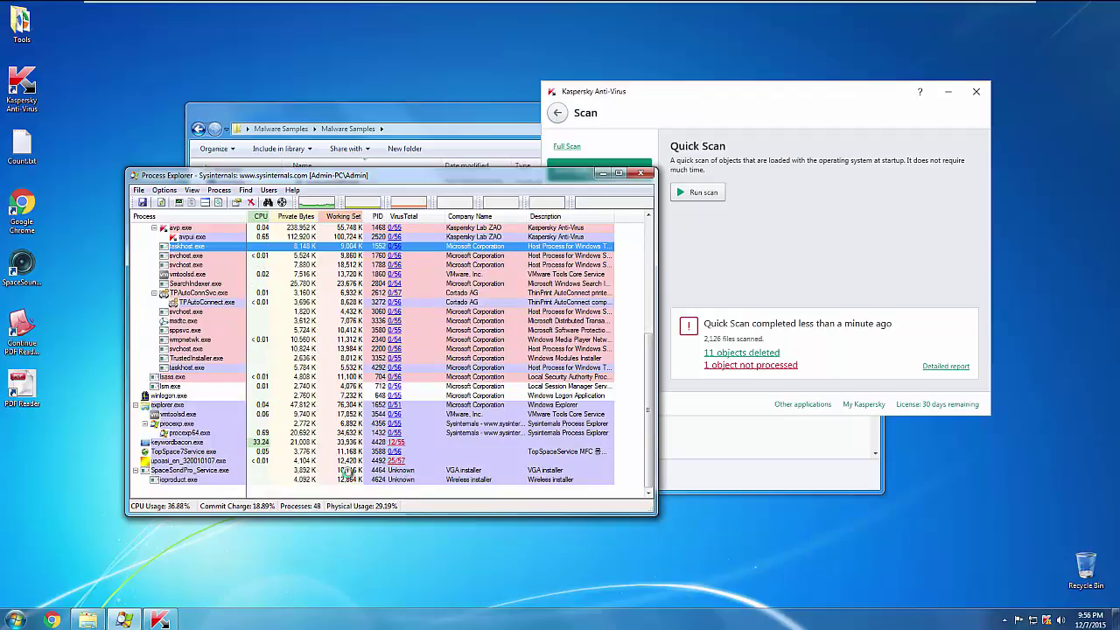
pyautogui.click(178, 442)
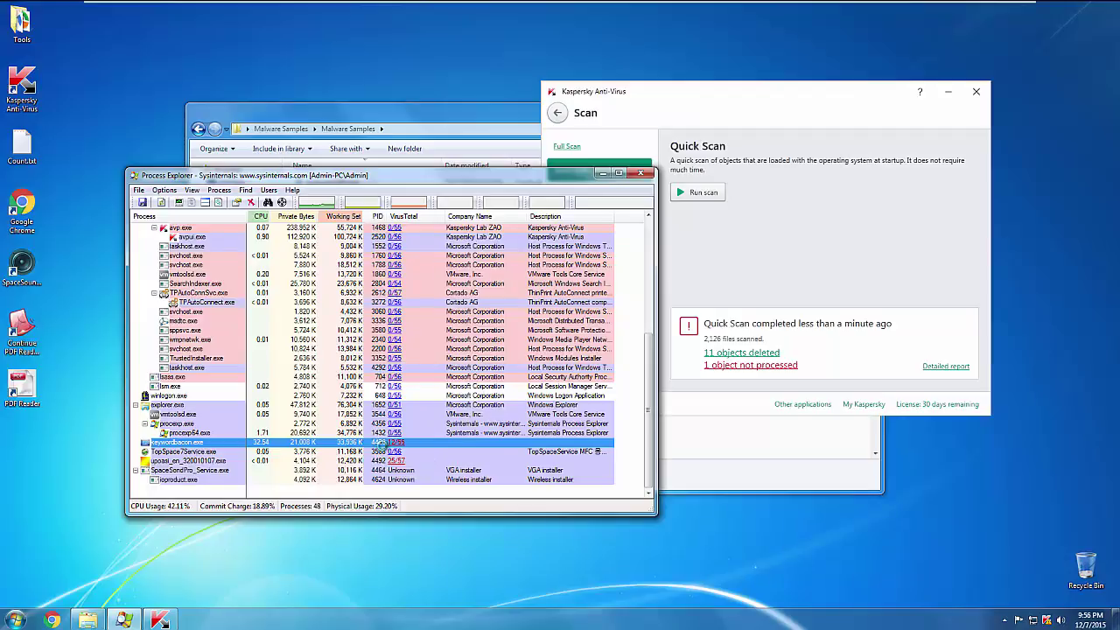
pyautogui.click(198, 462)
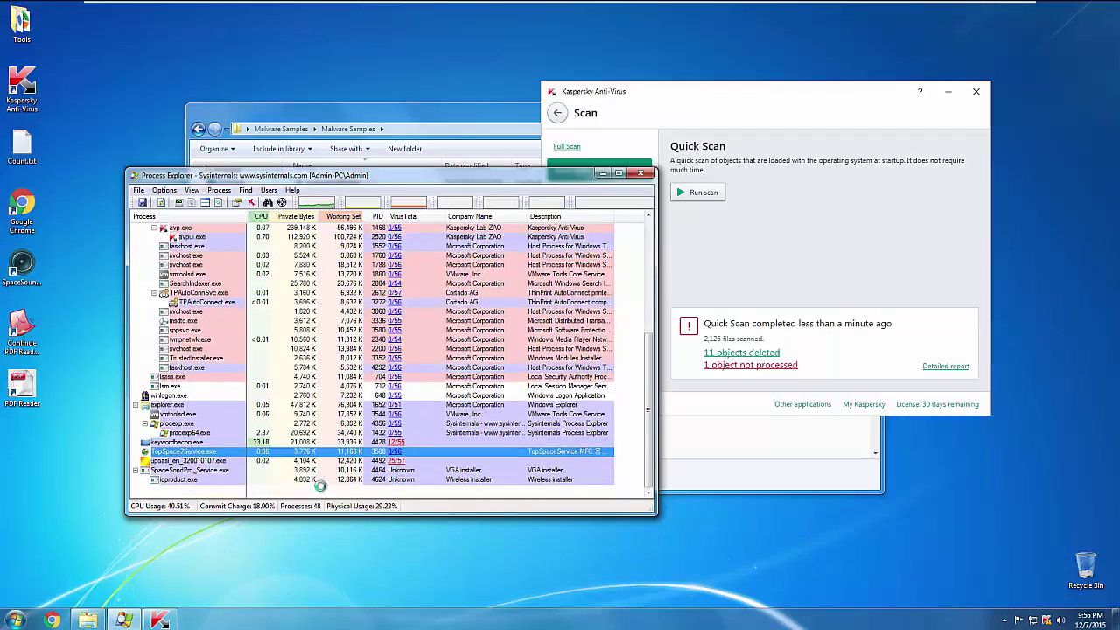
pyautogui.click(742, 372)
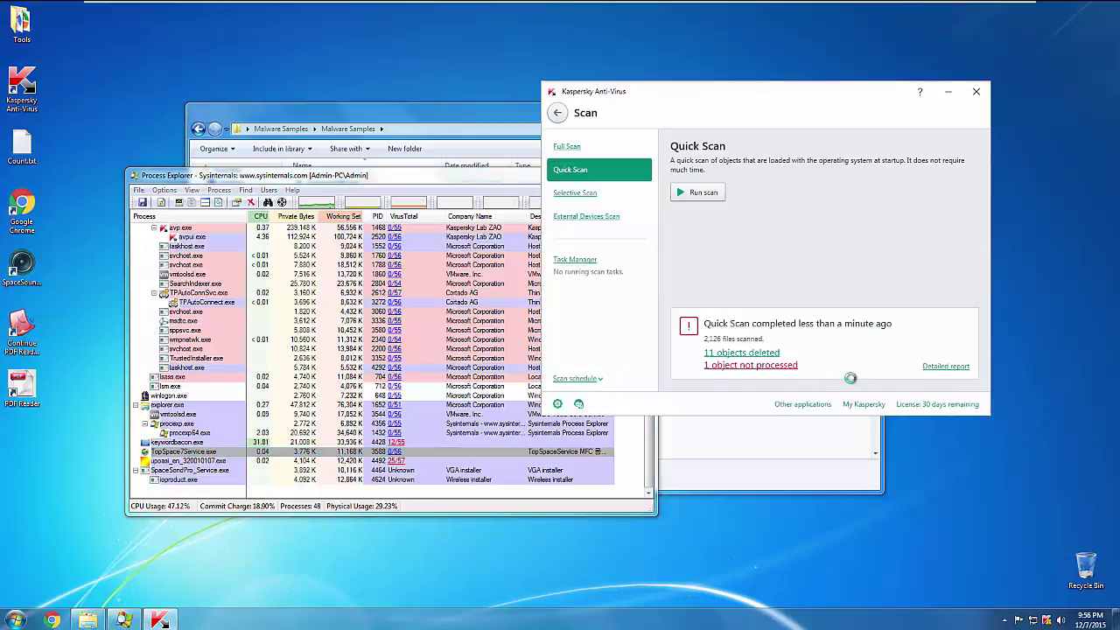
# Empty Kaspersky's Quarantine of all 11 deleted objects and close Kaspersky Anti-Virus.
pyautogui.click(775, 354)
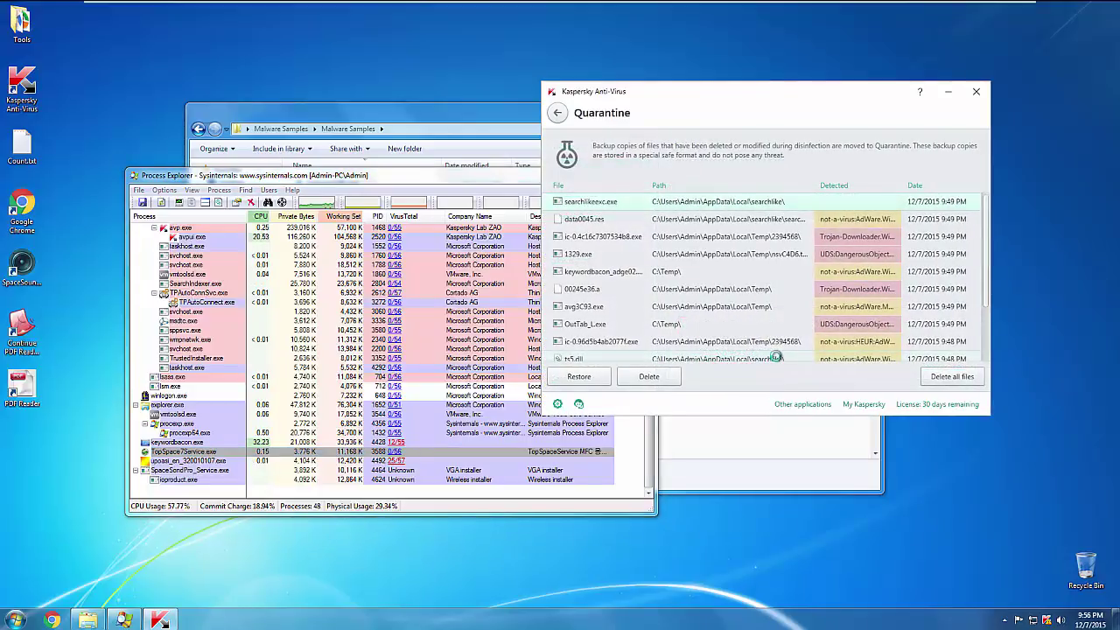
pyautogui.click(936, 377)
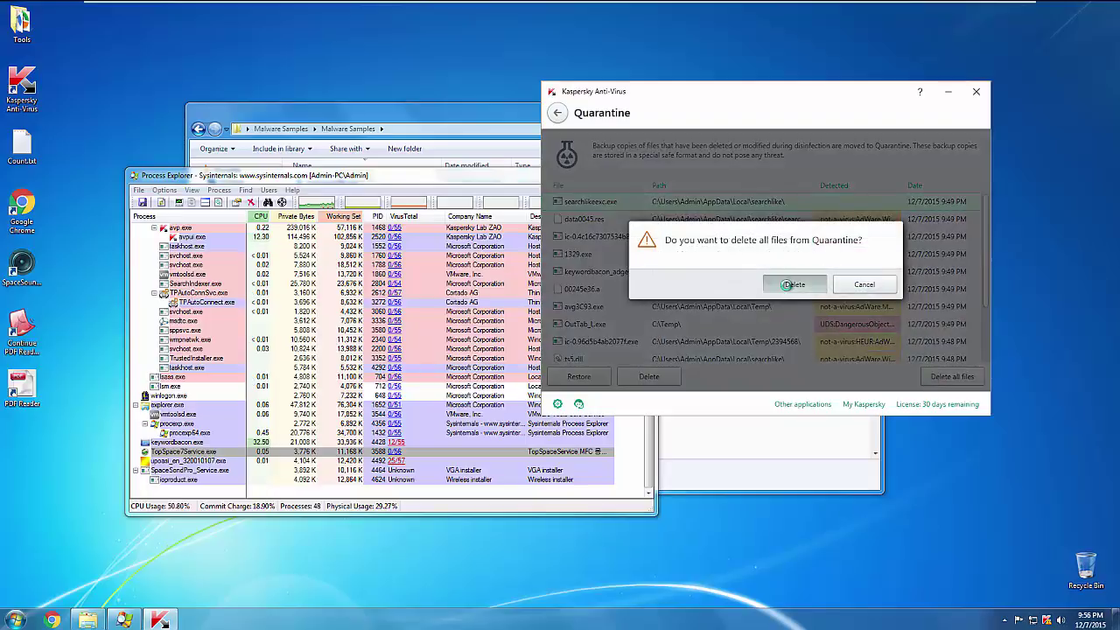
pyautogui.click(787, 284)
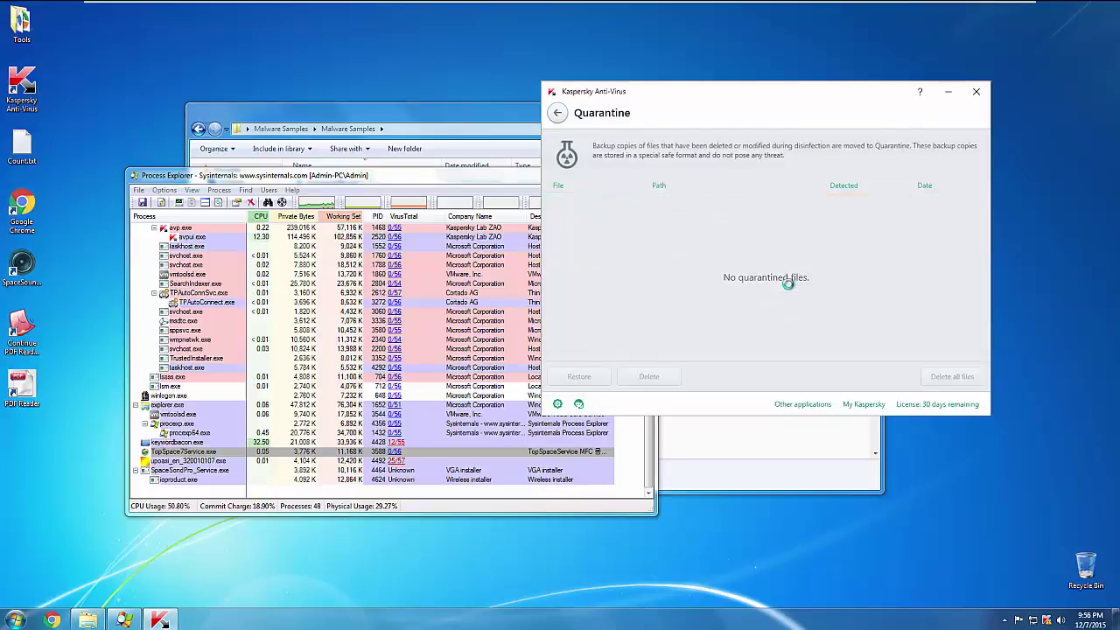
pyautogui.click(981, 90)
# Minimize the Malware Samples folder and the Process Explorer window.
pyautogui.click(760, 280)
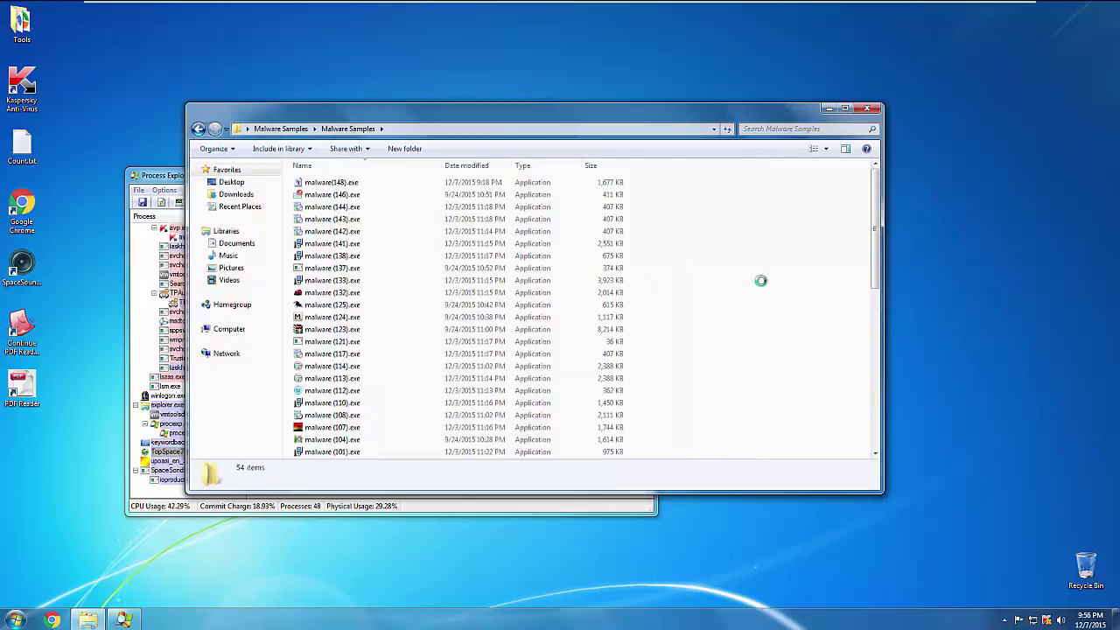
pyautogui.click(829, 108)
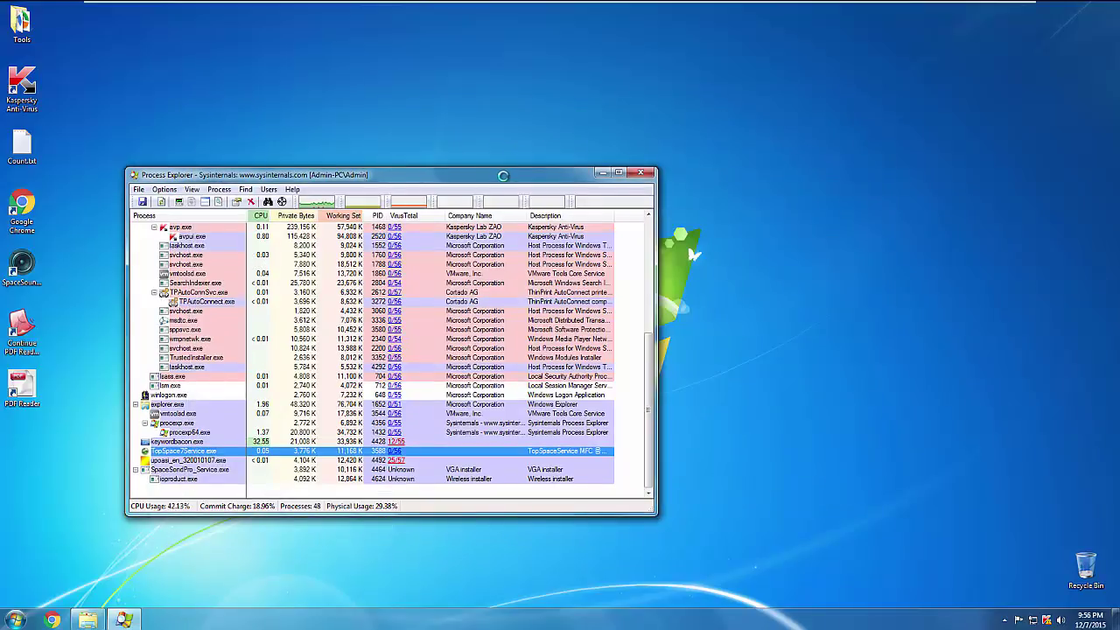
pyautogui.moveTo(392, 166); pyautogui.dragTo(510, 149)
pyautogui.click(720, 155)
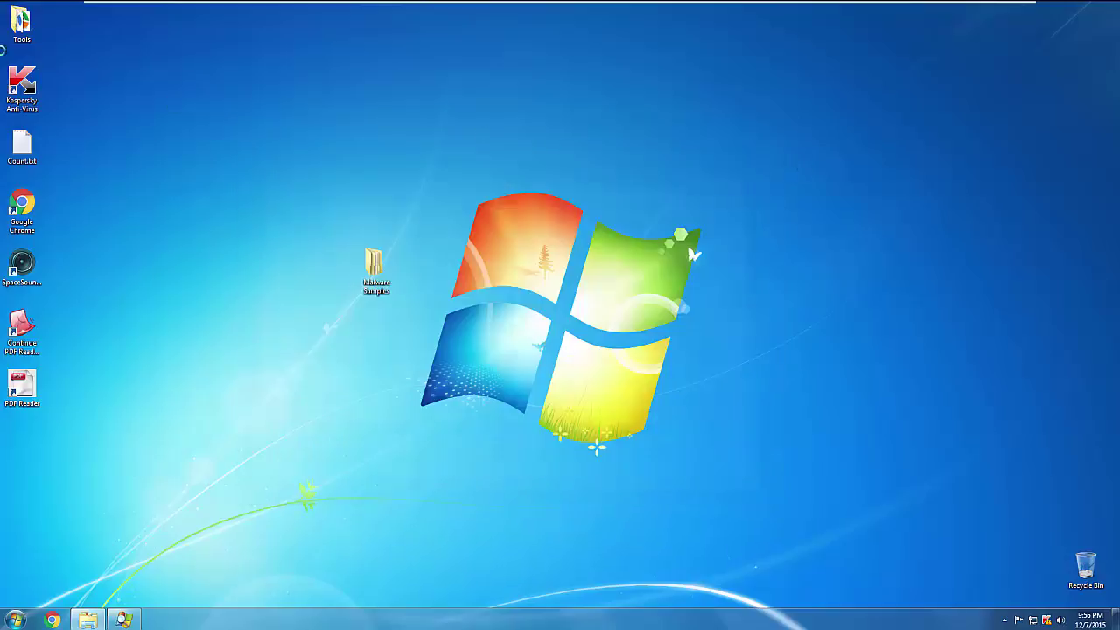
# Run HitmanPro_x64.exe from the Tools folder as administrator and start a one-time scan.
pyautogui.doubleClick(21, 25)
pyautogui.rightClick(349, 198)
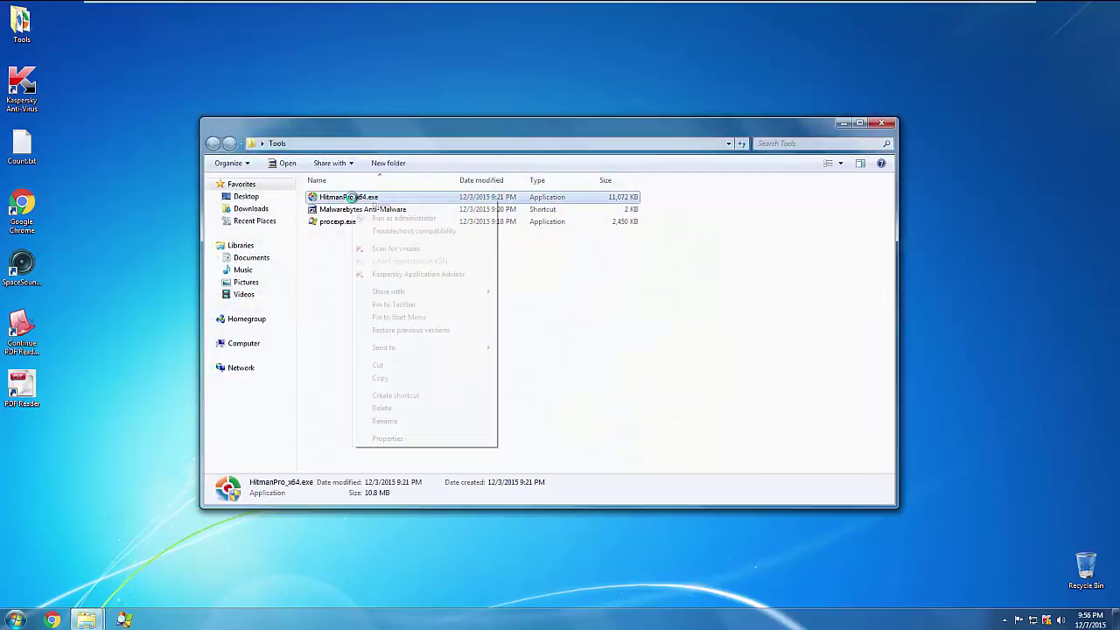
pyautogui.click(399, 221)
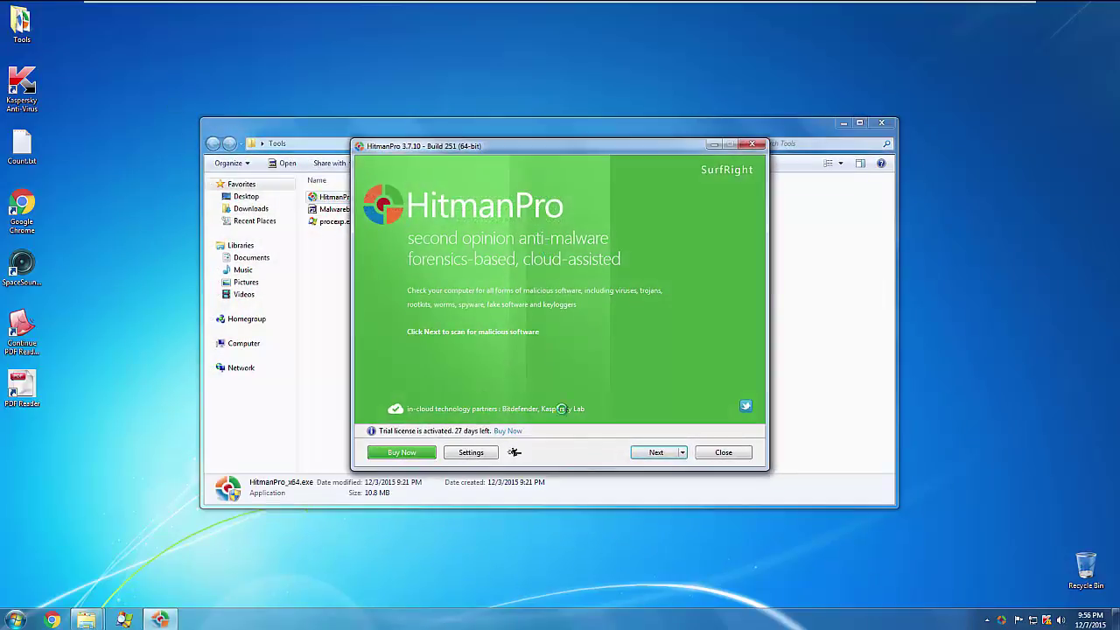
pyautogui.click(656, 452)
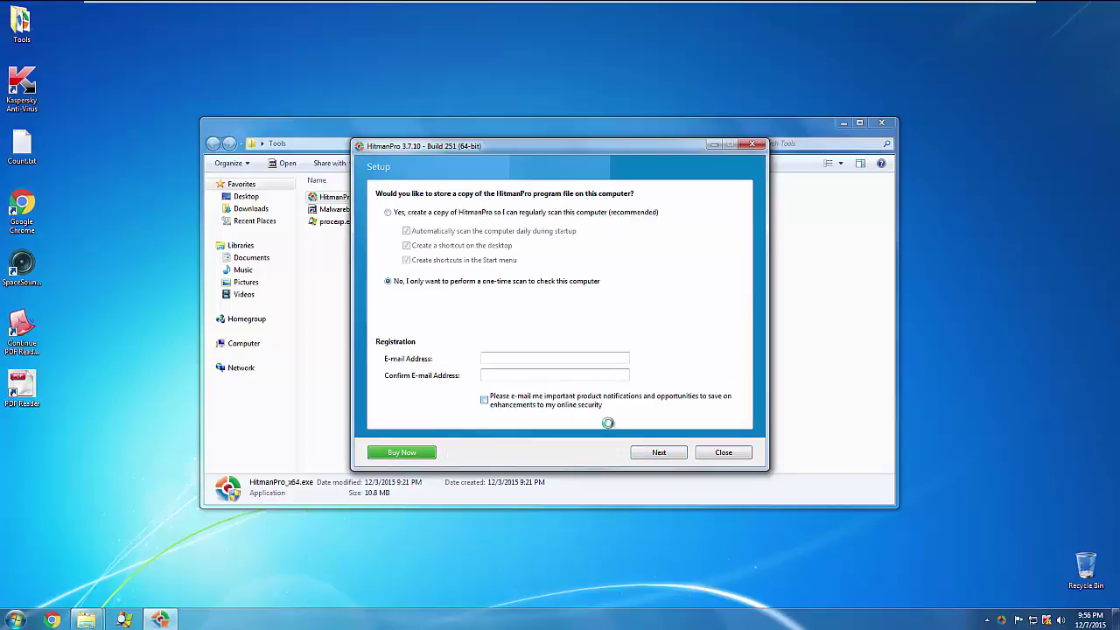
pyautogui.click(652, 453)
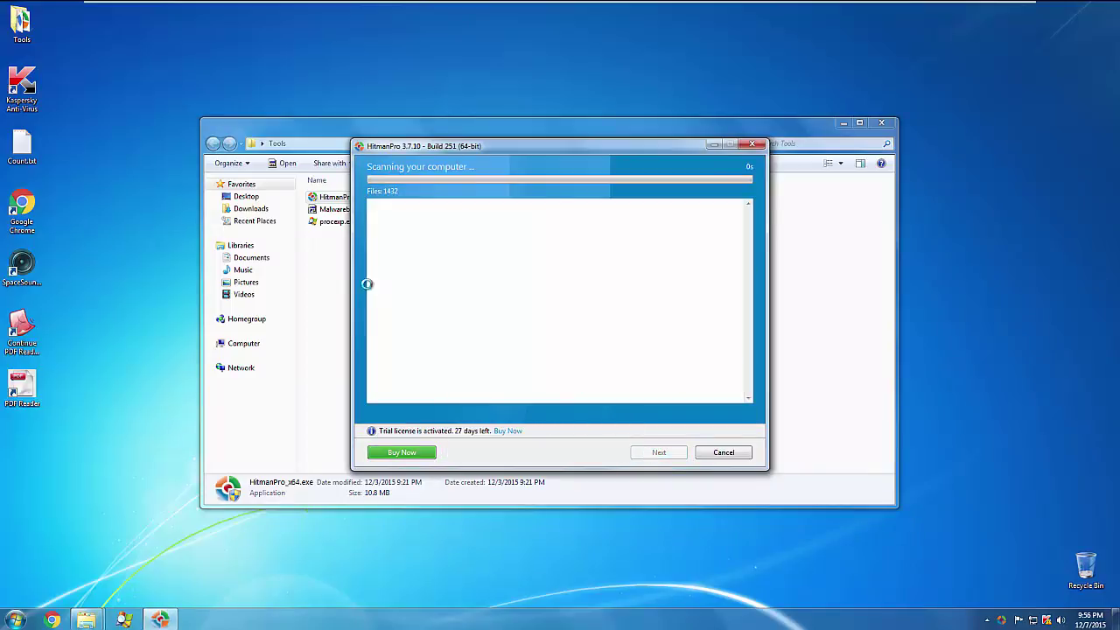
# Select the Malwarebytes Anti-Malware shortcut, hide the Tools folder, and move HitmanPro's window up-left.
pyautogui.click(350, 209)
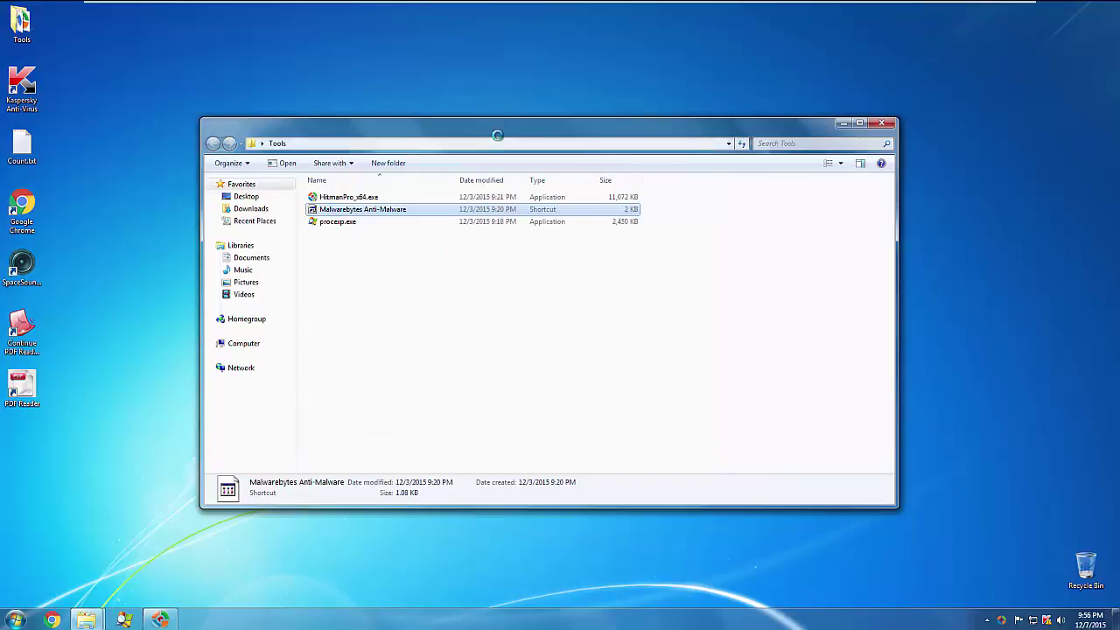
pyautogui.click(882, 123)
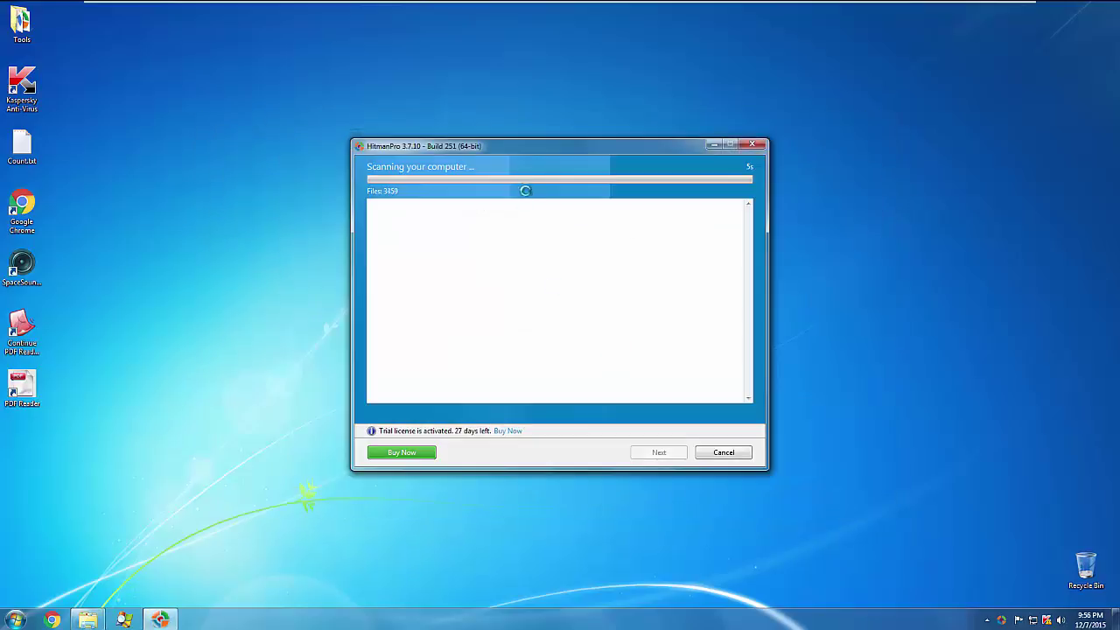
pyautogui.moveTo(517, 144); pyautogui.dragTo(322, 114)
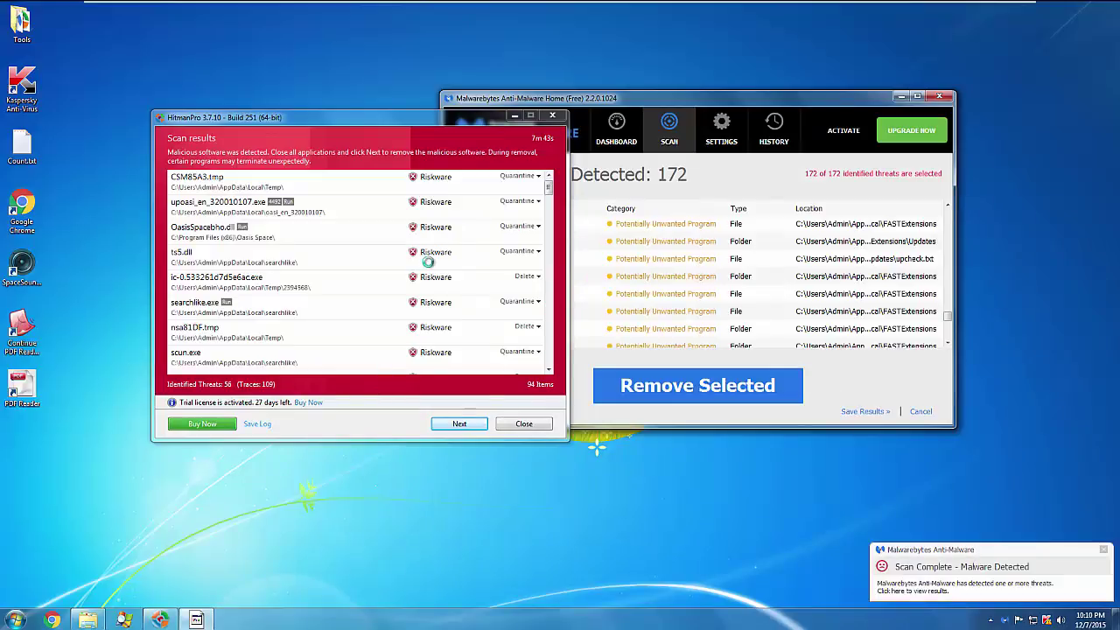
# Scroll through HitmanPro's scan results and show the detection details for karDACA.tmp.
pyautogui.scroll(-8, 431, 264)
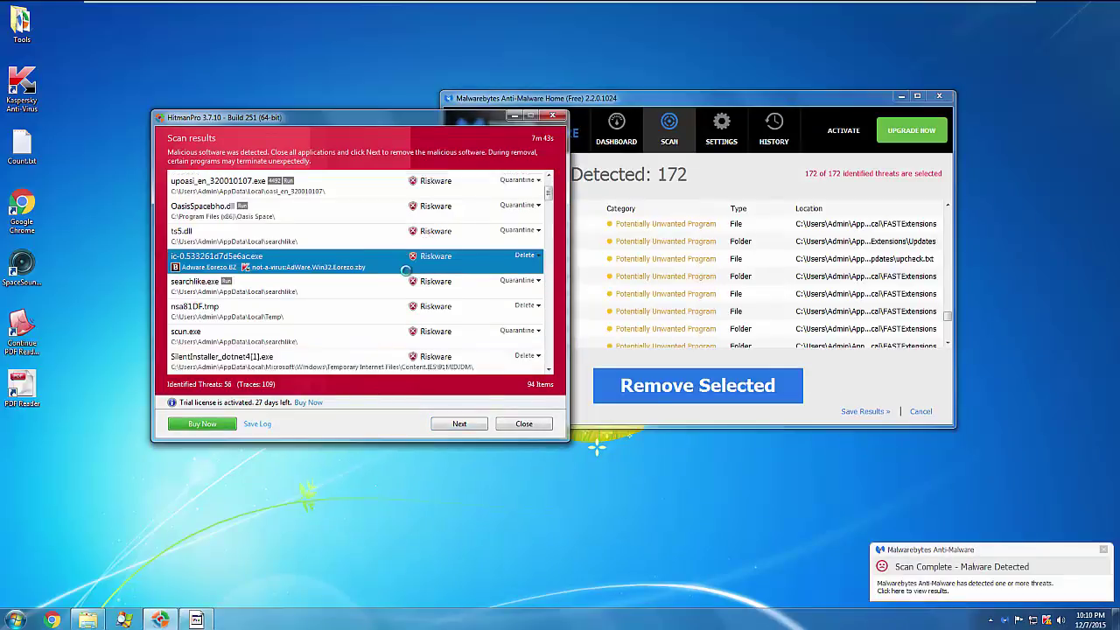
pyautogui.scroll(-3, 402, 271)
pyautogui.scroll(5, 338, 277)
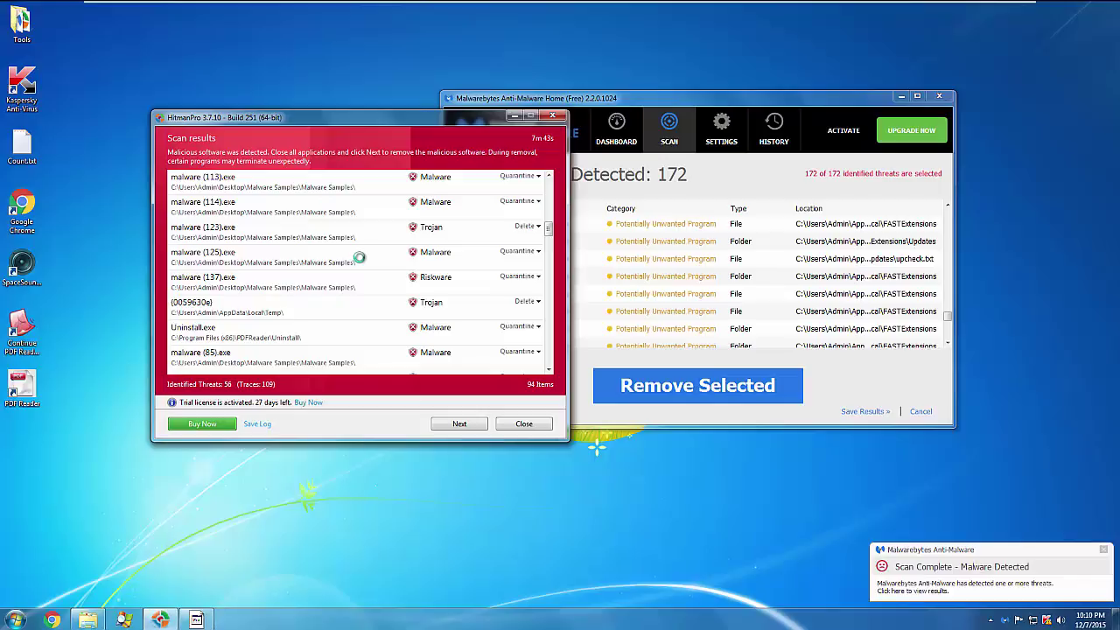
pyautogui.scroll(-3, 360, 259)
pyautogui.scroll(-7, 359, 259)
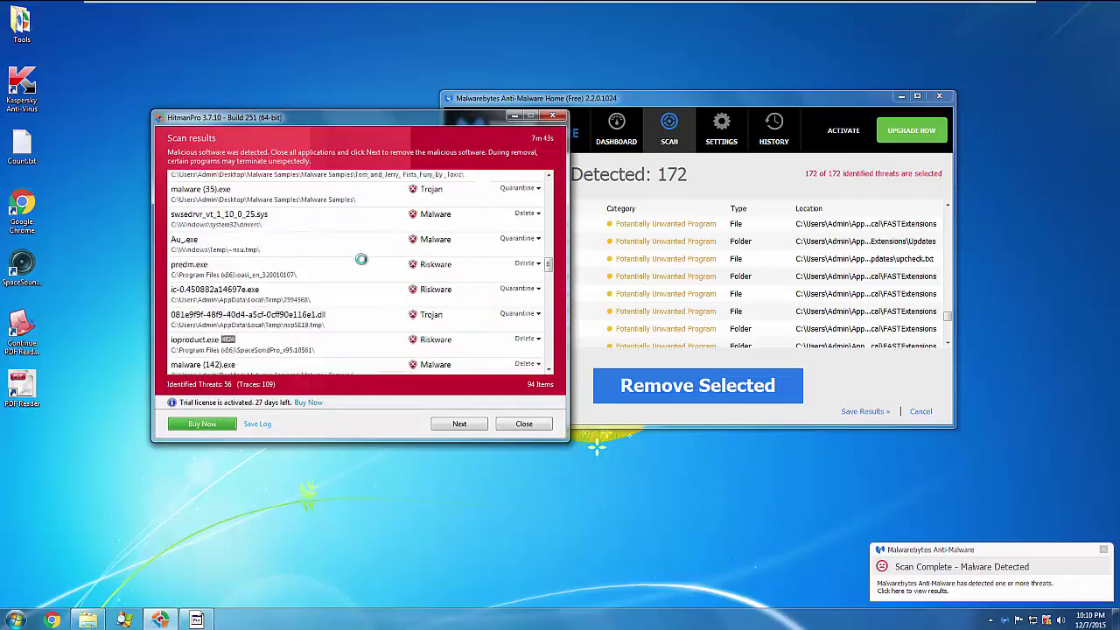
pyautogui.scroll(-5, 360, 258)
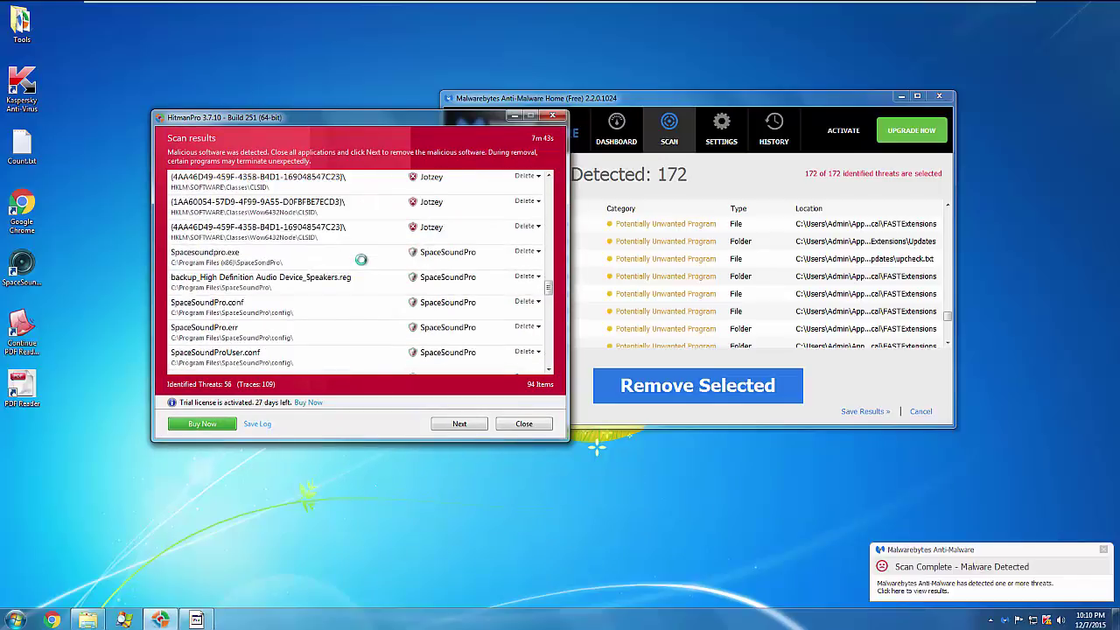
pyautogui.scroll(2, 335, 272)
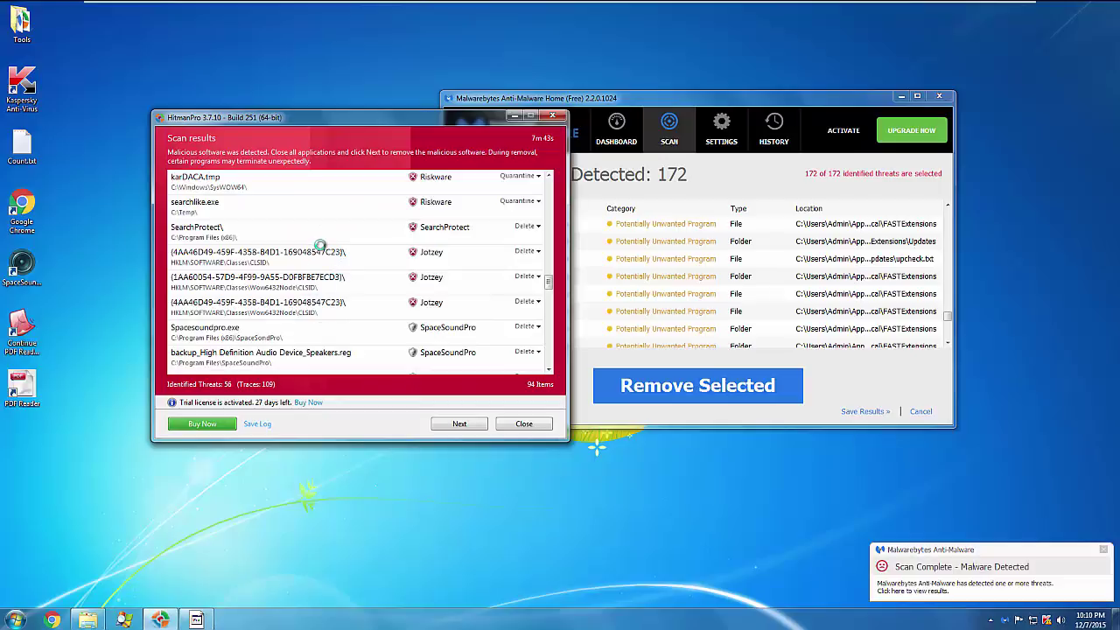
pyautogui.scroll(1, 321, 247)
pyautogui.click(298, 264)
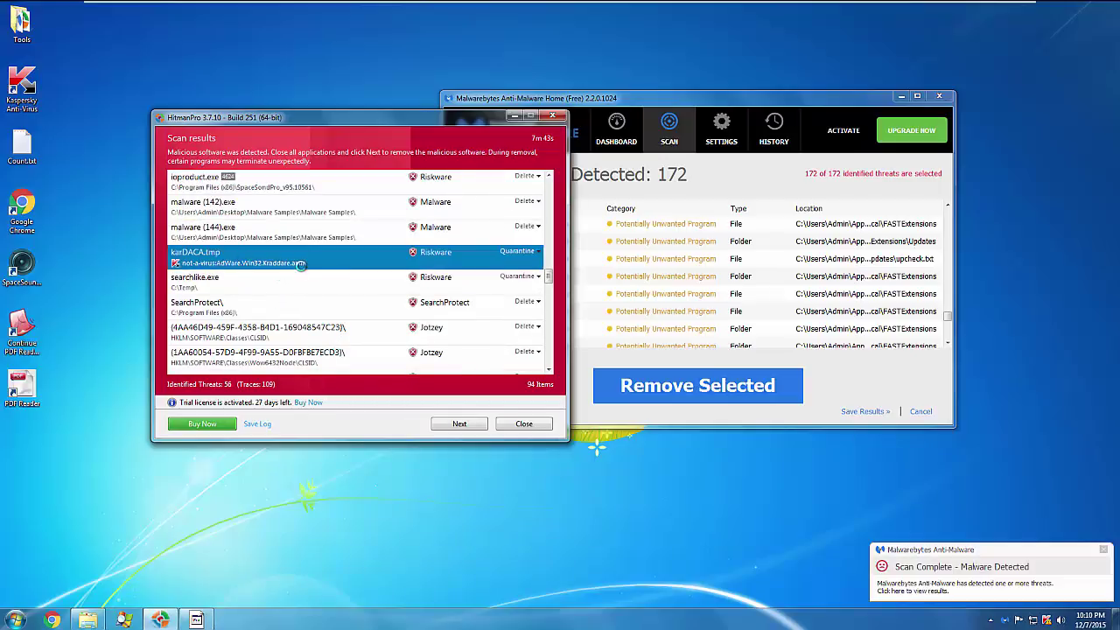
# Check detections for malware (144).exe, ioproduct.exe, Au_.exe, swsedrvr_vt_1_10_0_25.sys and malware (35).exe.
pyautogui.click(310, 226)
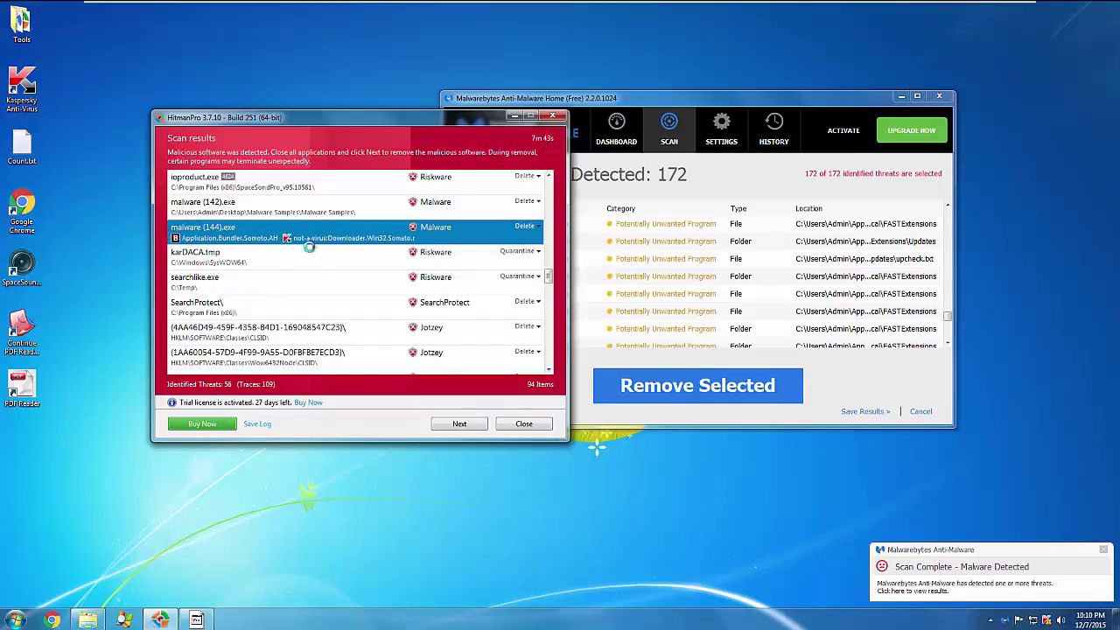
pyautogui.click(293, 265)
pyautogui.scroll(2, 359, 298)
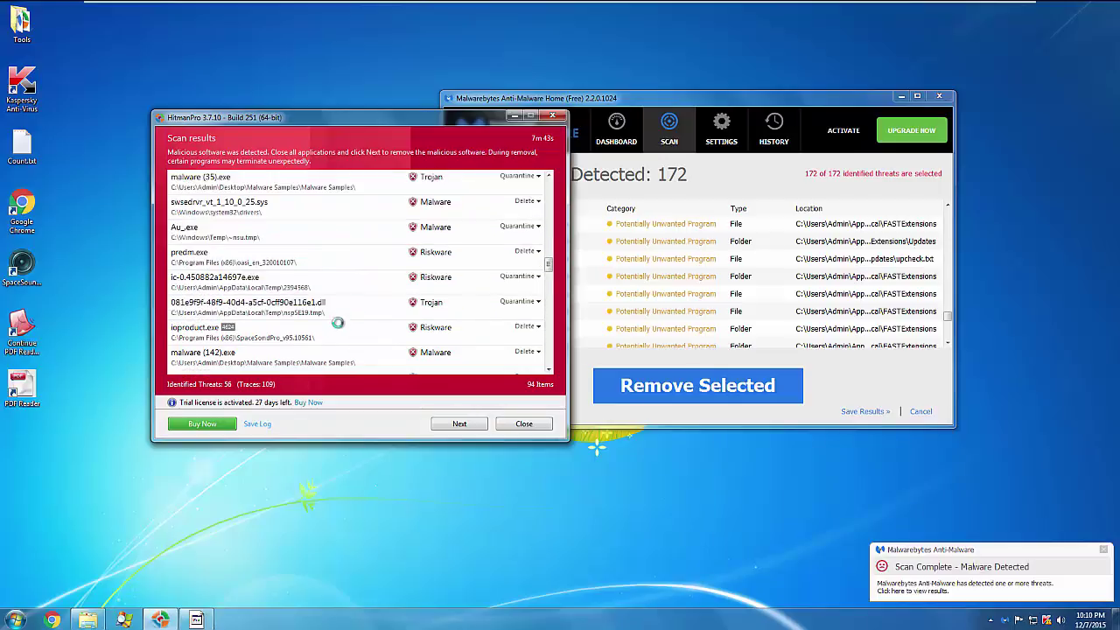
pyautogui.click(321, 330)
pyautogui.scroll(1, 324, 326)
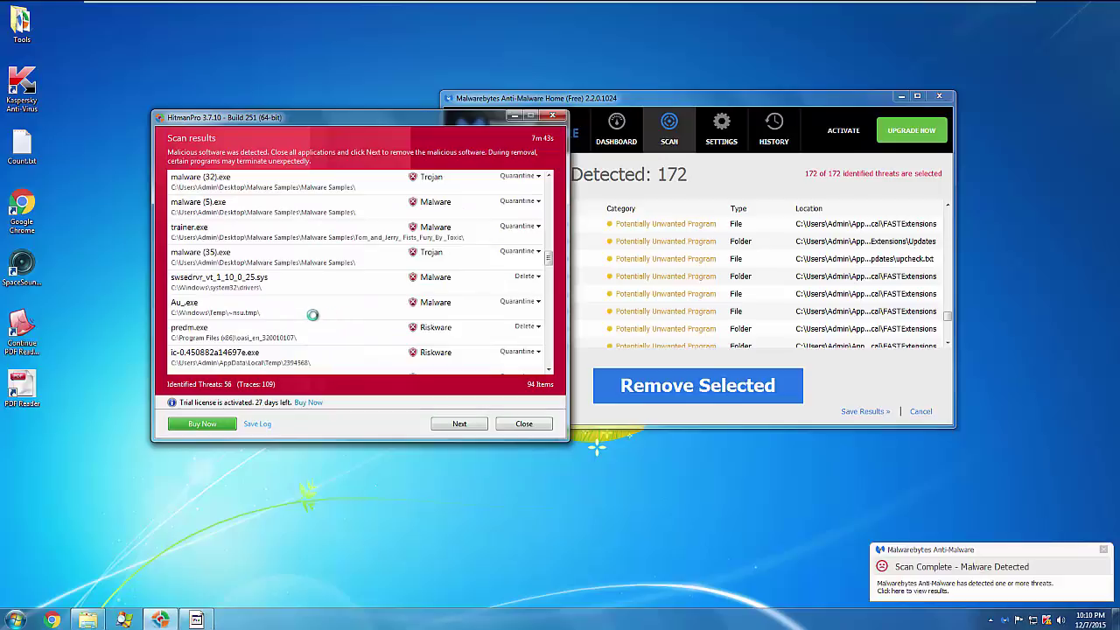
pyautogui.click(312, 308)
pyautogui.scroll(1, 298, 320)
pyautogui.click(284, 357)
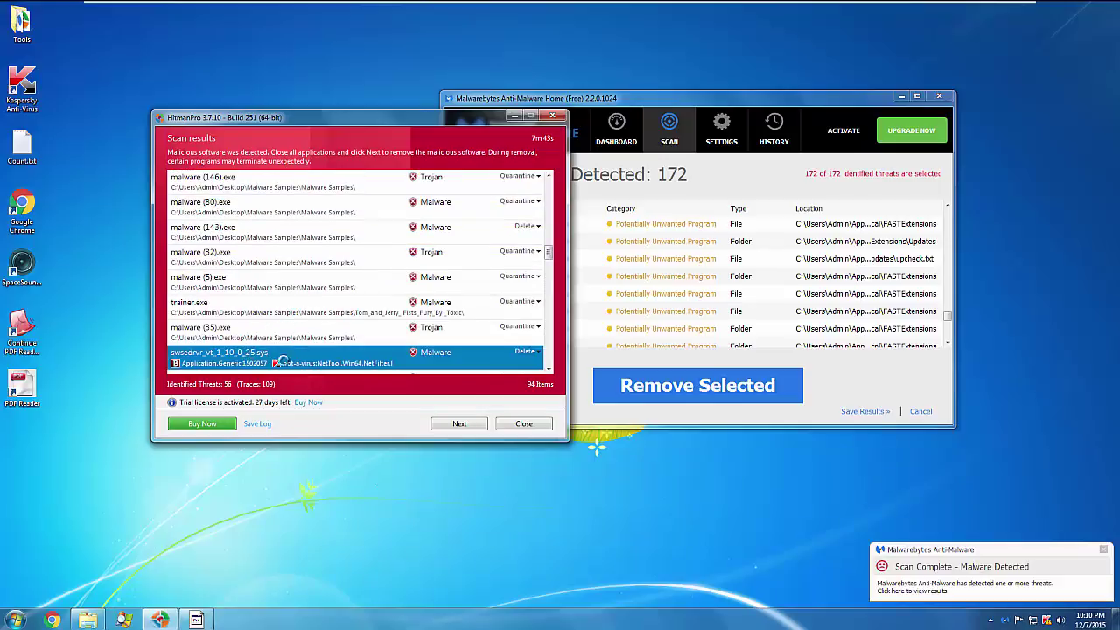
pyautogui.scroll(-1, 311, 357)
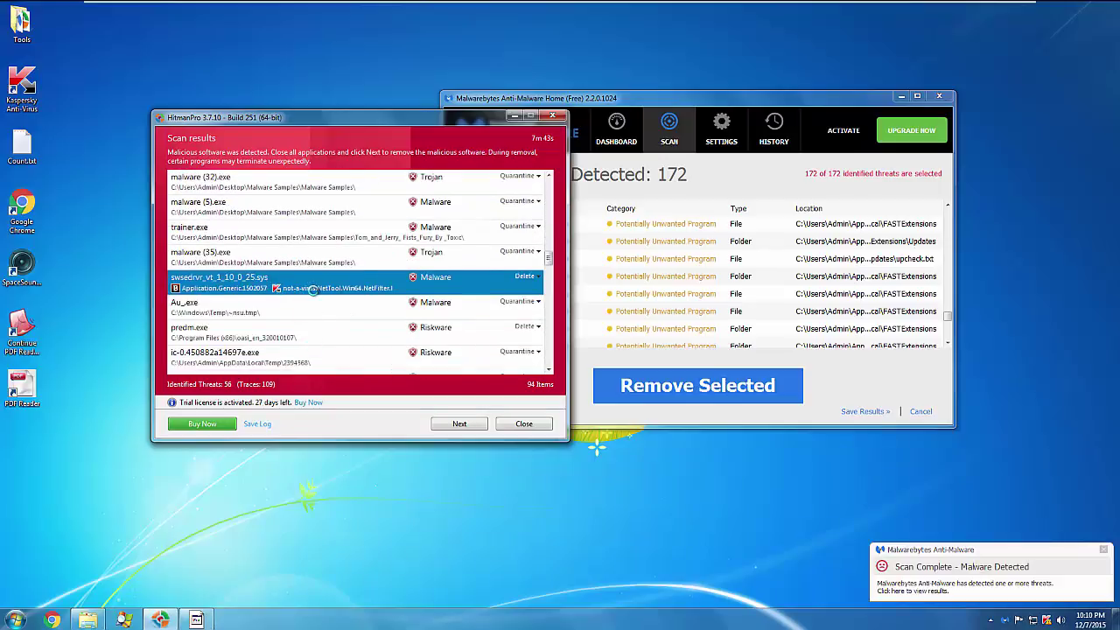
pyautogui.click(317, 262)
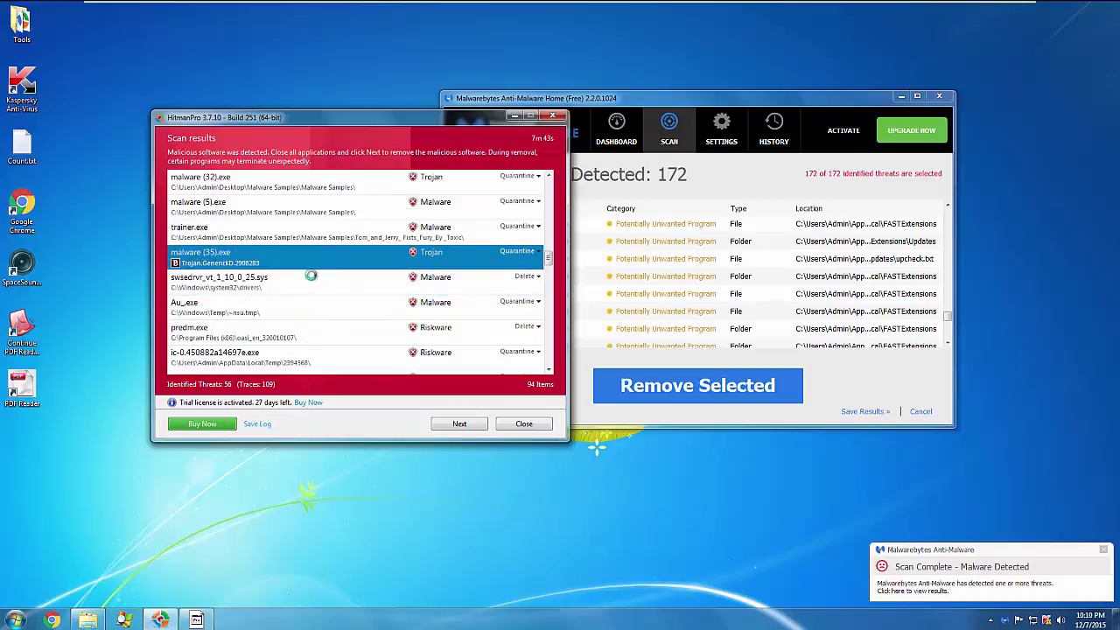
# Bring the Malwarebytes results window to the front and move it right.
pyautogui.click(909, 311)
pyautogui.scroll(-5, 909, 312)
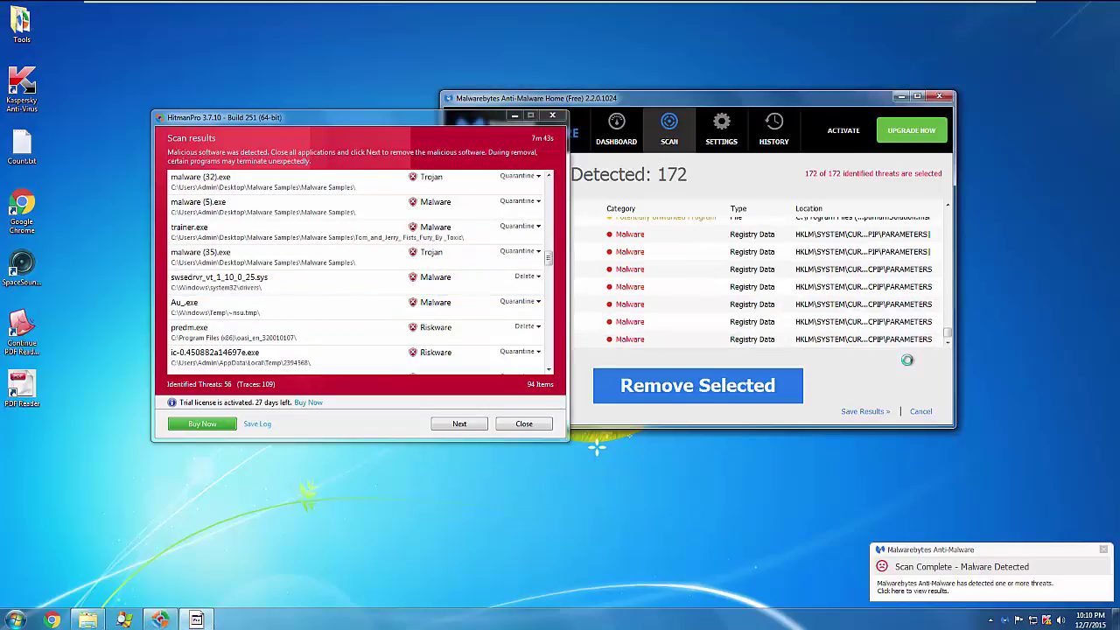
pyautogui.moveTo(678, 104); pyautogui.dragTo(792, 97)
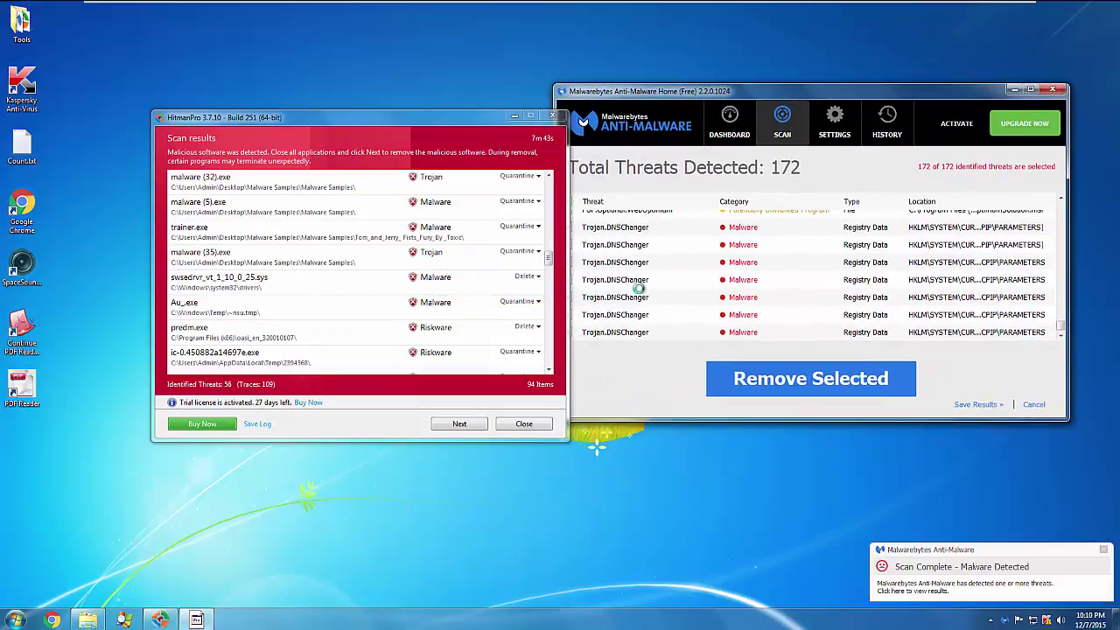
# Review detections for swsedrvr_vt_1_10_0_25.sys, upoasi_en_320010107.exe, OasisSpacebho.dll and searchlike.exe.
pyautogui.click(419, 289)
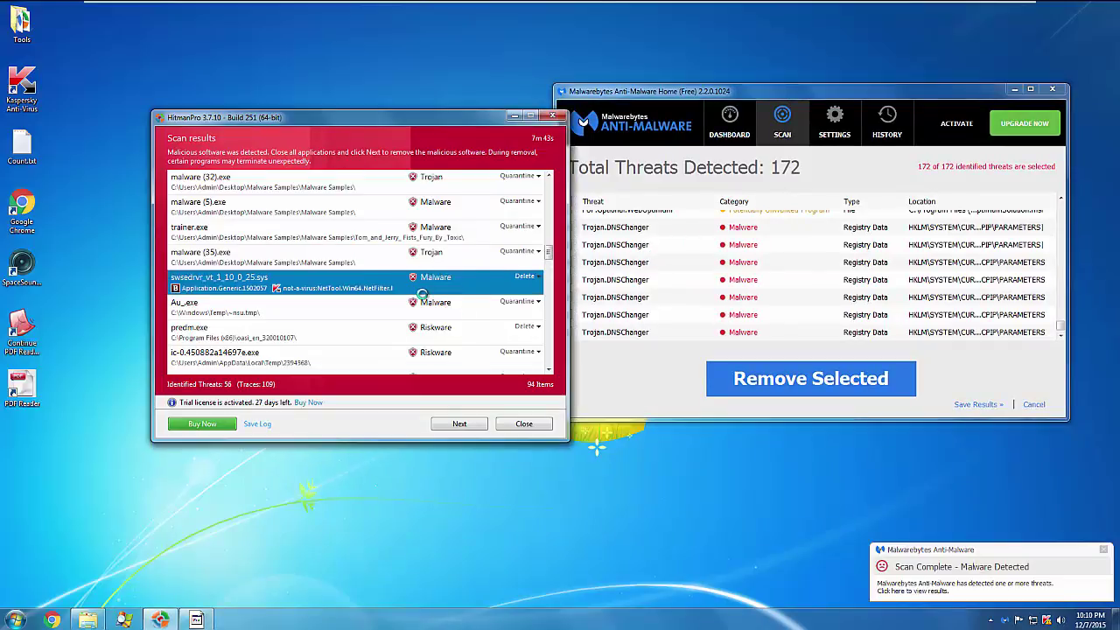
pyautogui.scroll(5, 419, 290)
pyautogui.scroll(3, 418, 290)
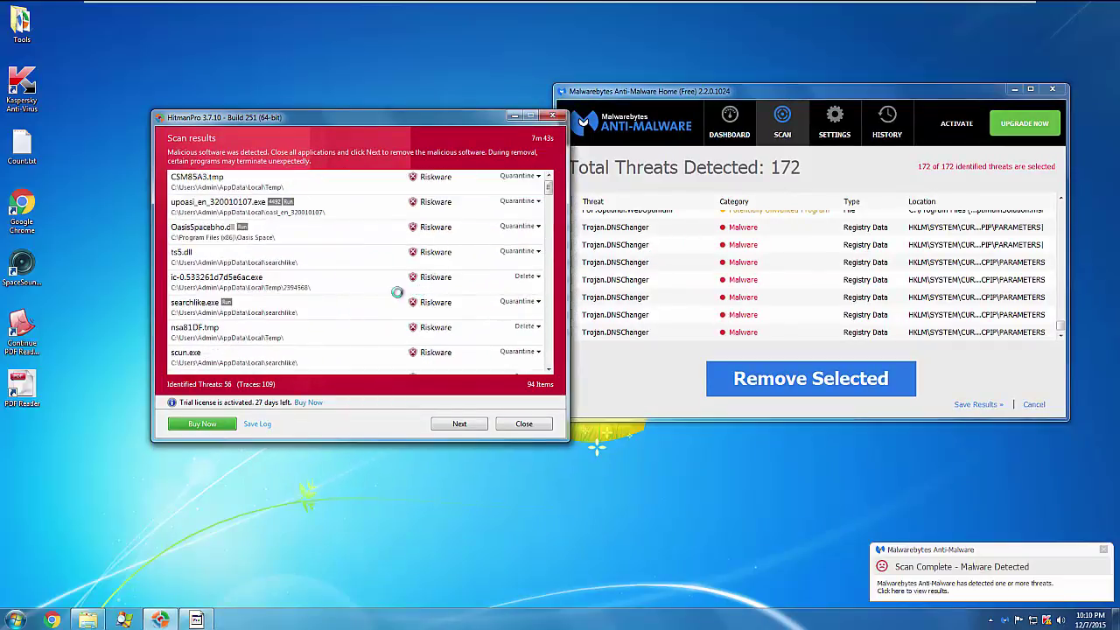
pyautogui.click(265, 215)
pyautogui.click(261, 231)
pyautogui.click(241, 302)
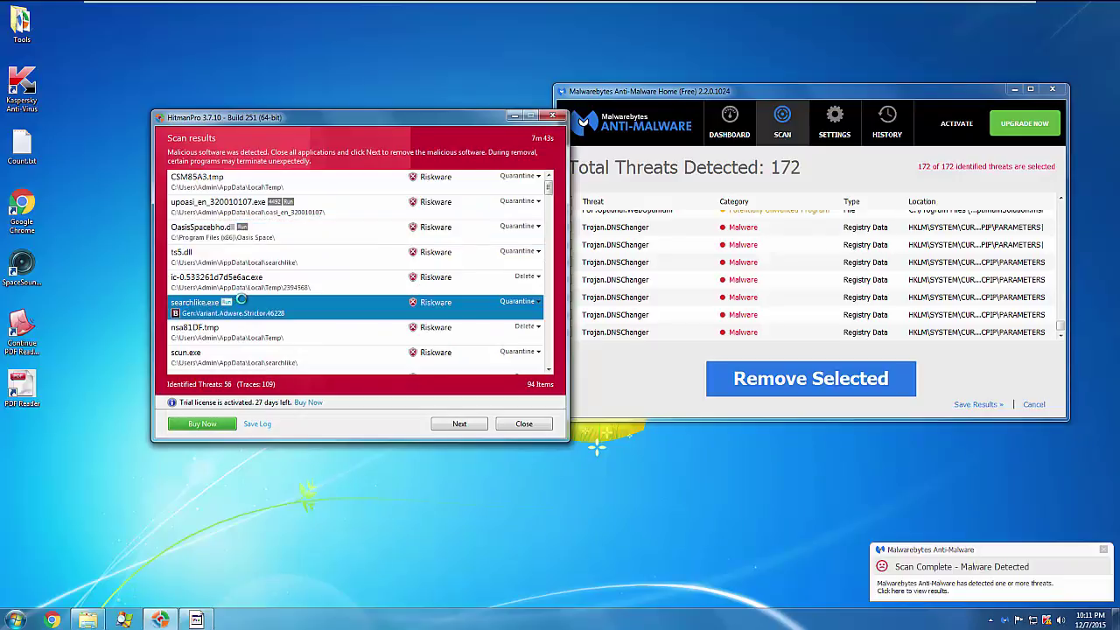
pyautogui.click(252, 233)
pyautogui.click(241, 311)
pyautogui.click(288, 206)
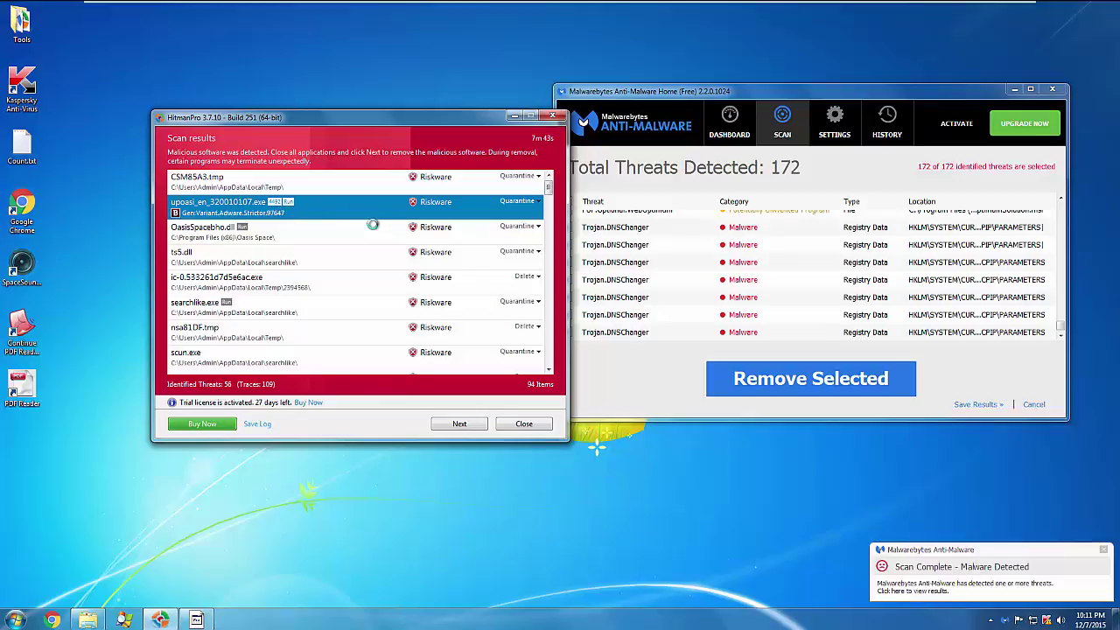
# Scroll further down the results and dismiss the Malwarebytes scan-complete notification.
pyautogui.scroll(-15, 385, 210)
pyautogui.scroll(-10, 370, 287)
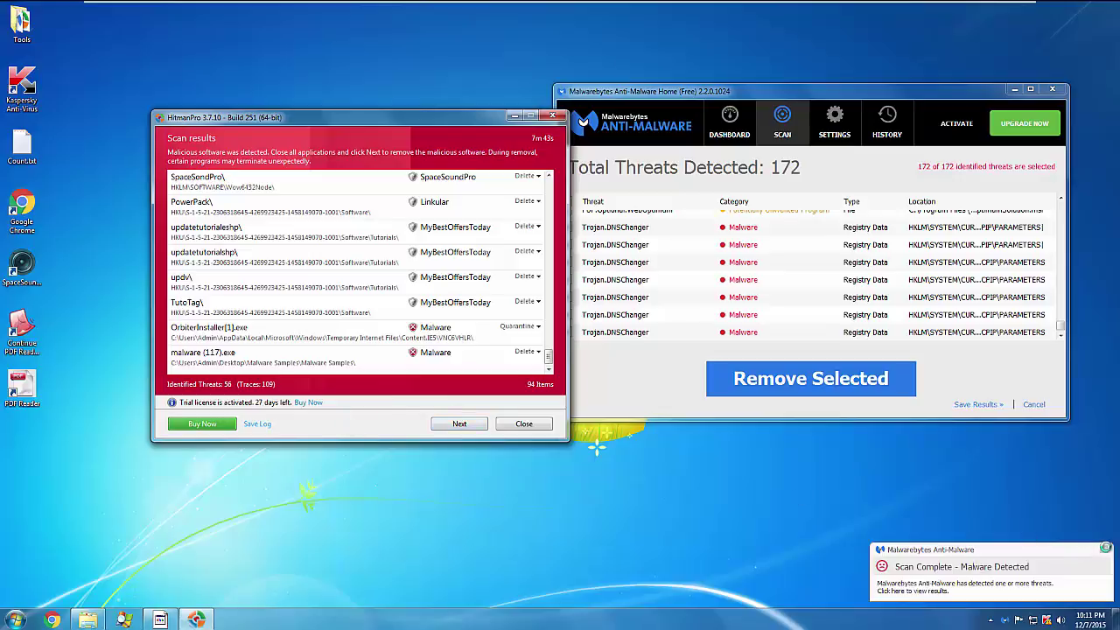
pyautogui.click(1103, 549)
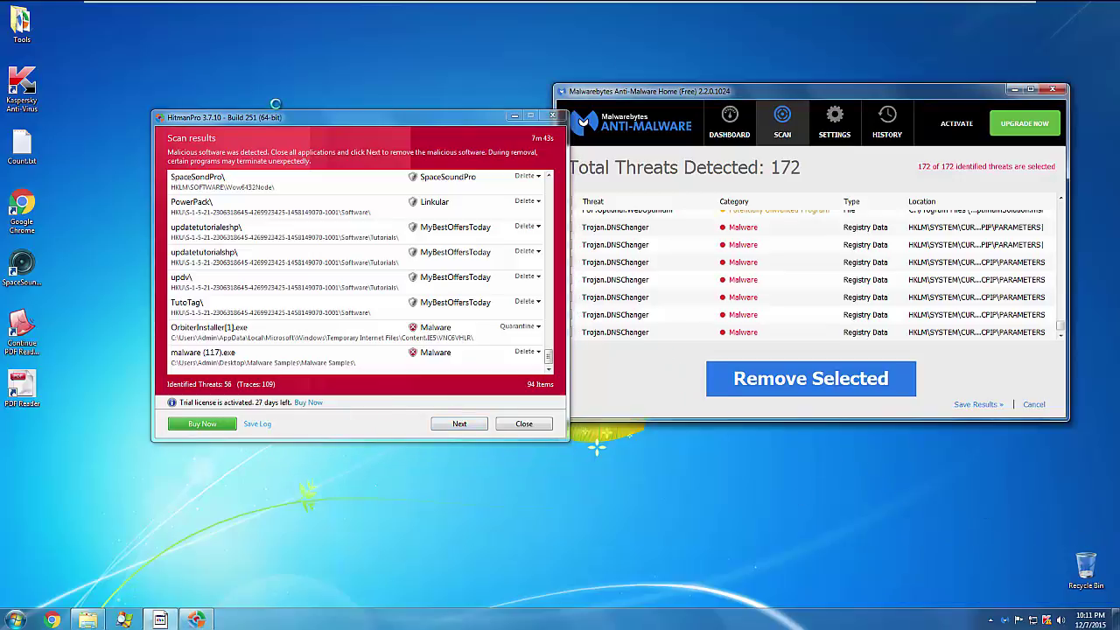
# Start HitmanPro's threat removal and quarantine all 172 Malwarebytes detections.
pyautogui.moveTo(297, 112); pyautogui.dragTo(249, 77)
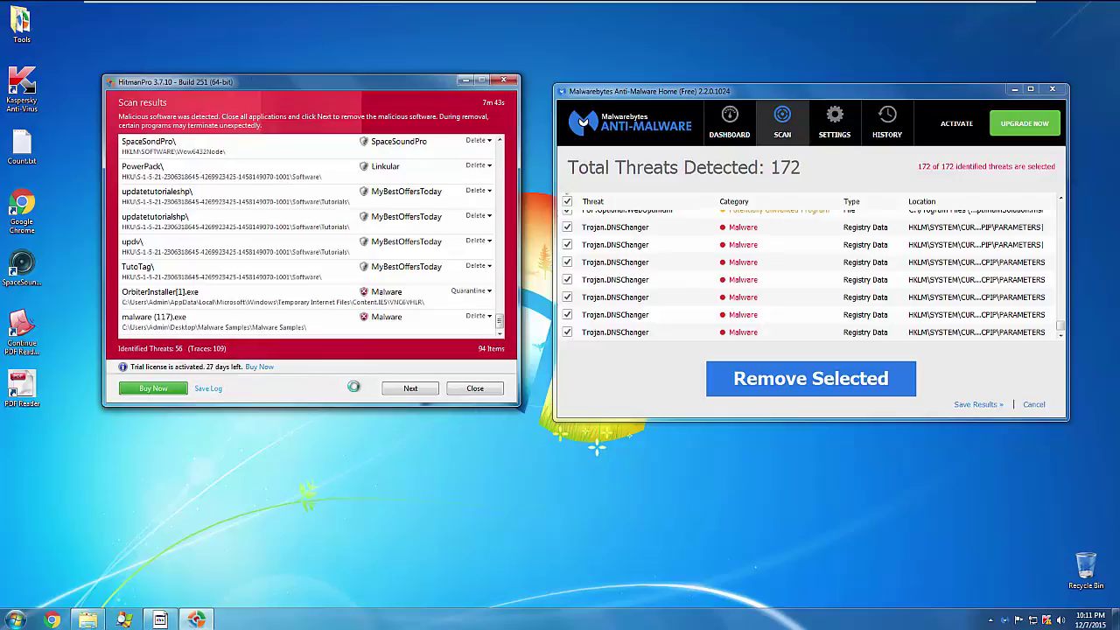
pyautogui.click(404, 388)
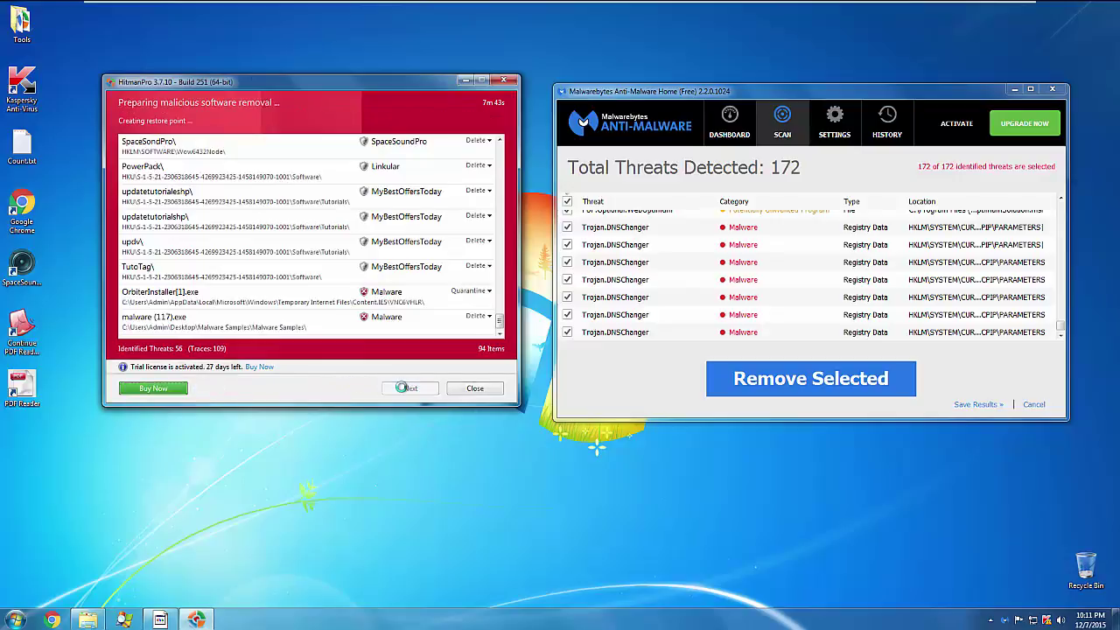
pyautogui.click(777, 378)
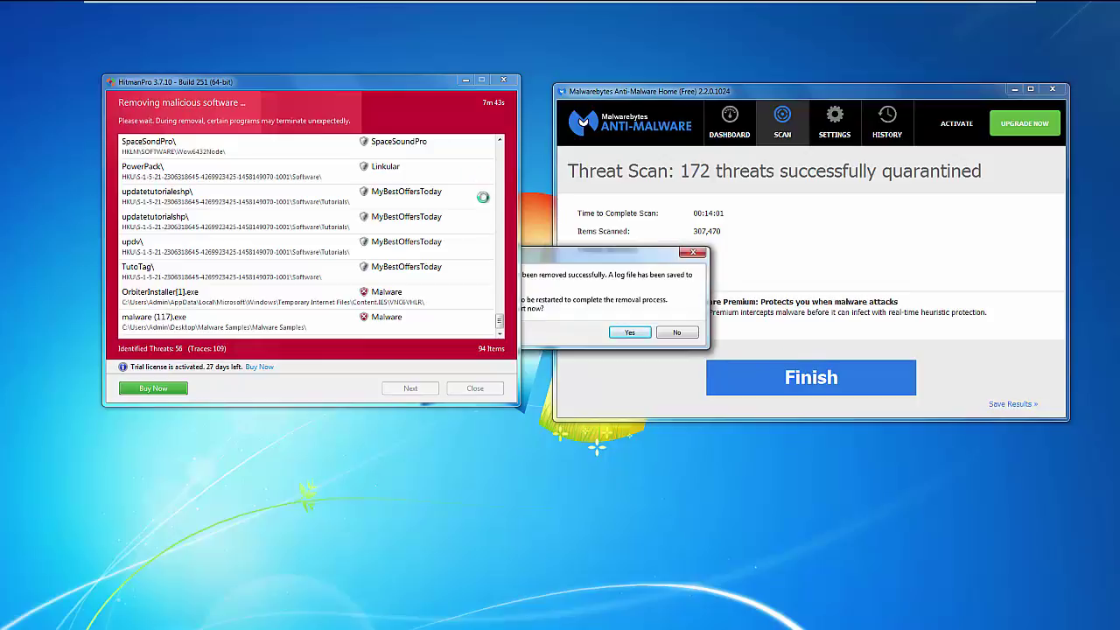
# Reposition the Malwarebytes restart prompt and the HitmanPro window so both are visible.
pyautogui.moveTo(501, 323); pyautogui.dragTo(508, 121)
pyautogui.moveTo(595, 254); pyautogui.dragTo(777, 226)
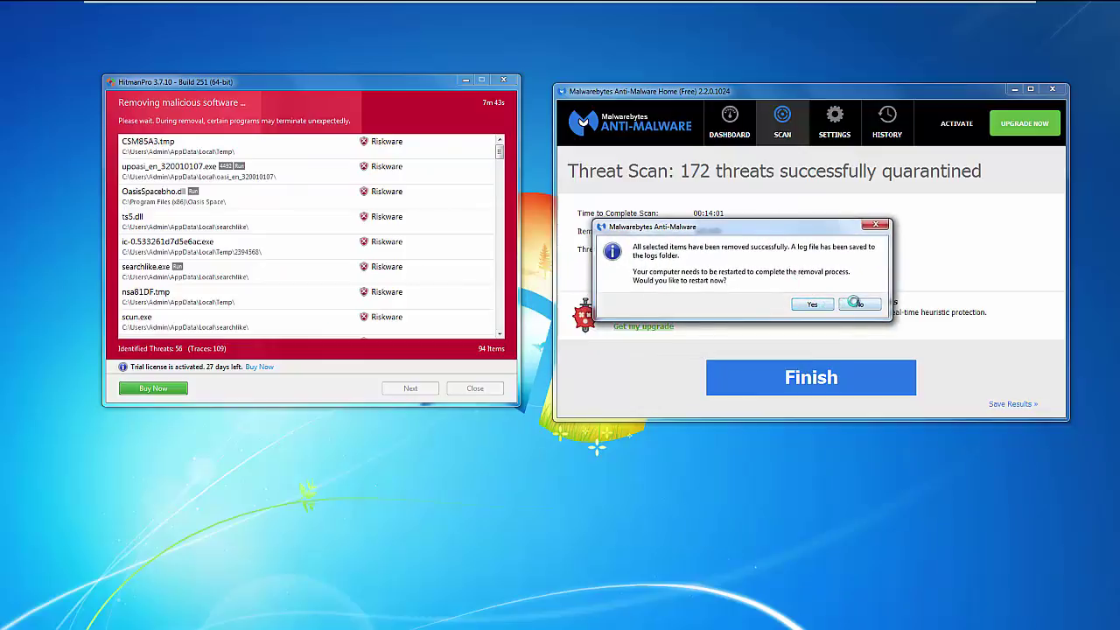
pyautogui.moveTo(740, 229); pyautogui.dragTo(689, 227)
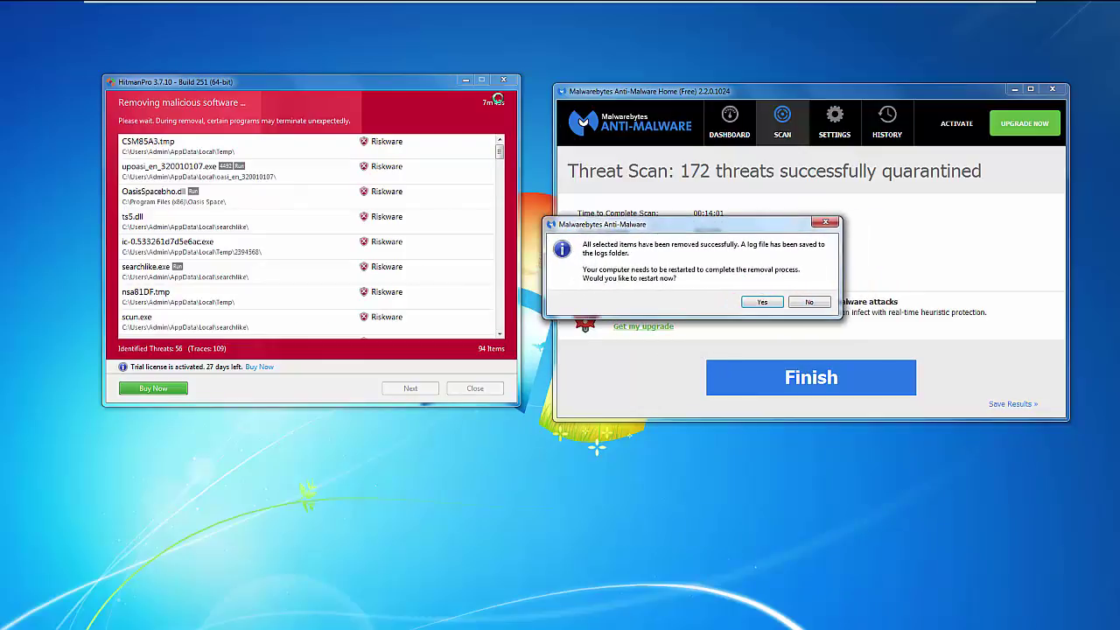
pyautogui.moveTo(368, 84); pyautogui.dragTo(350, 85)
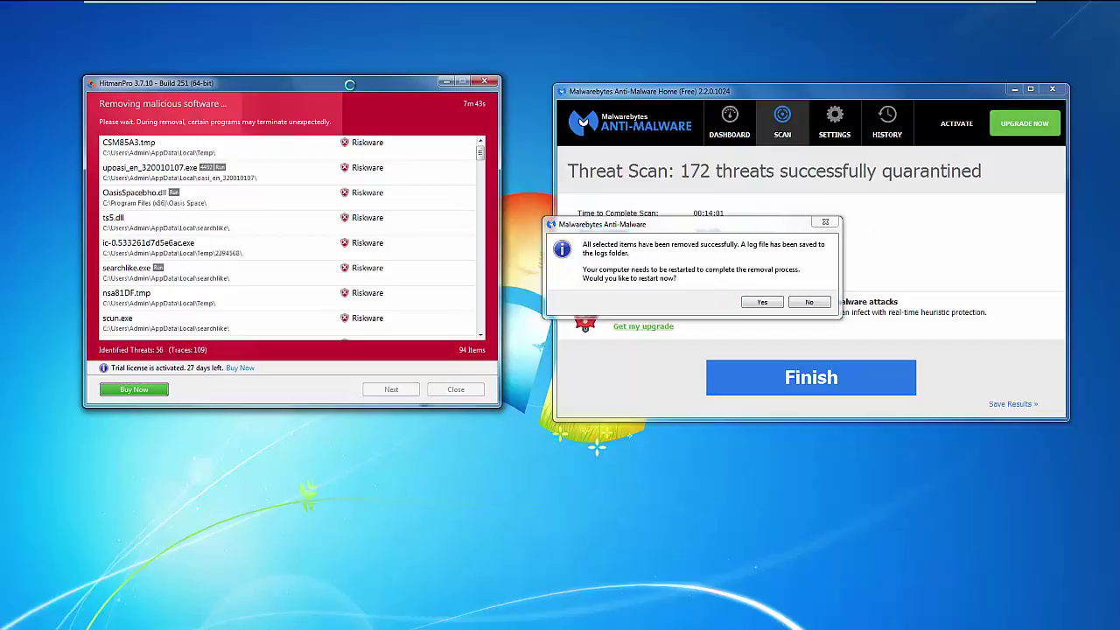